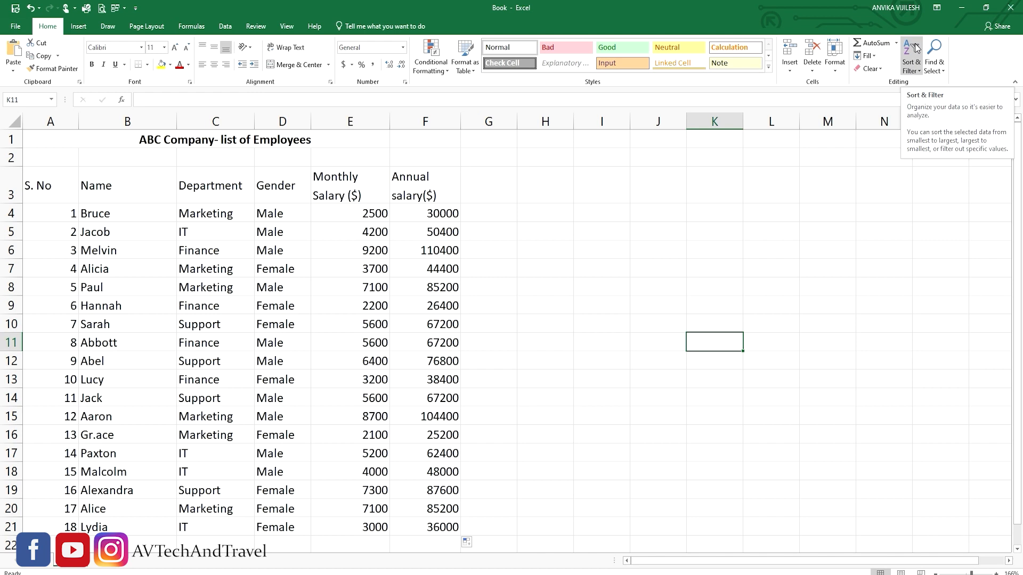
{"action": "left_click", "coordinate": [910, 71]}
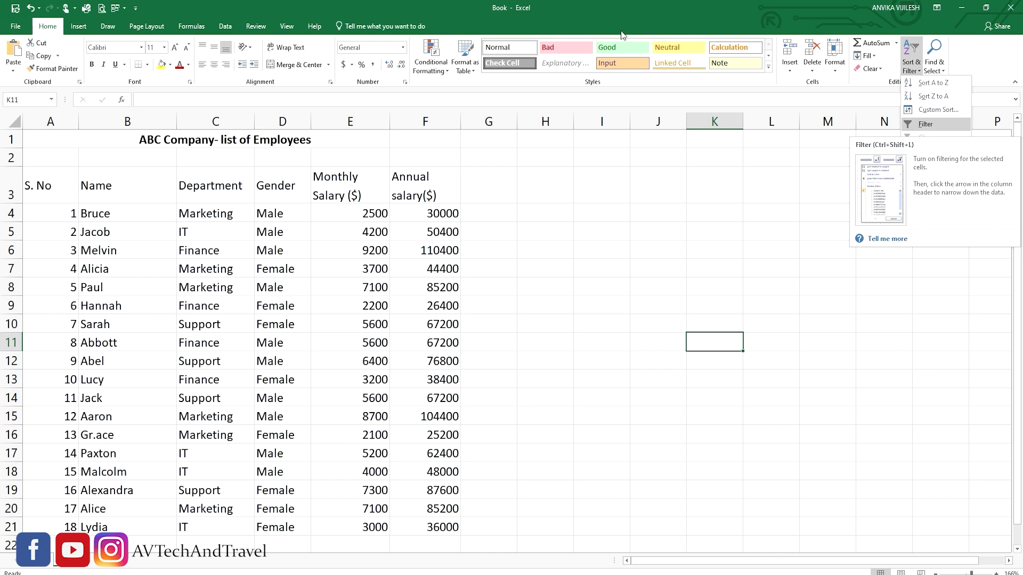
{"action": "left_click", "coordinate": [228, 32]}
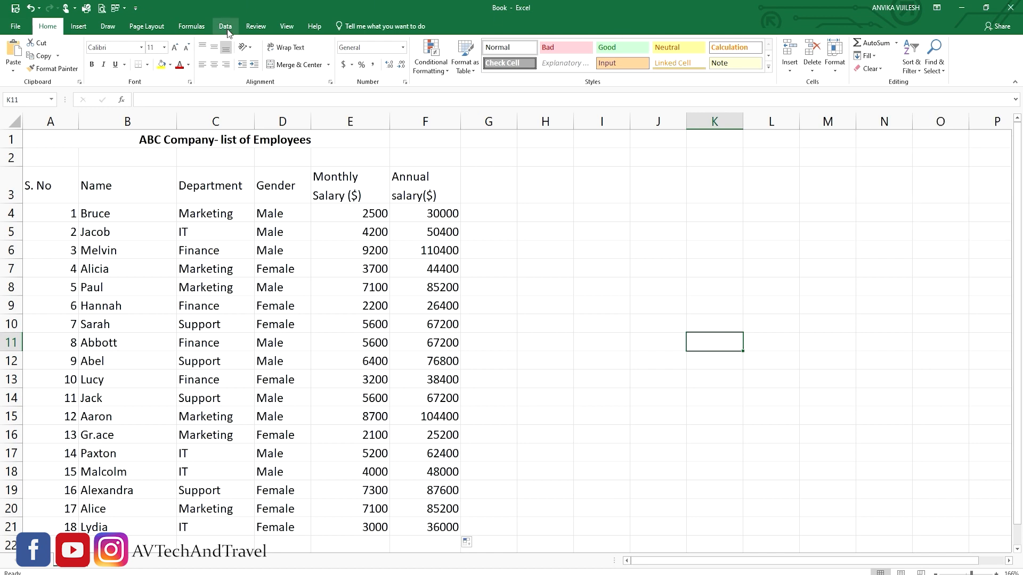
{"action": "left_click", "coordinate": [227, 32]}
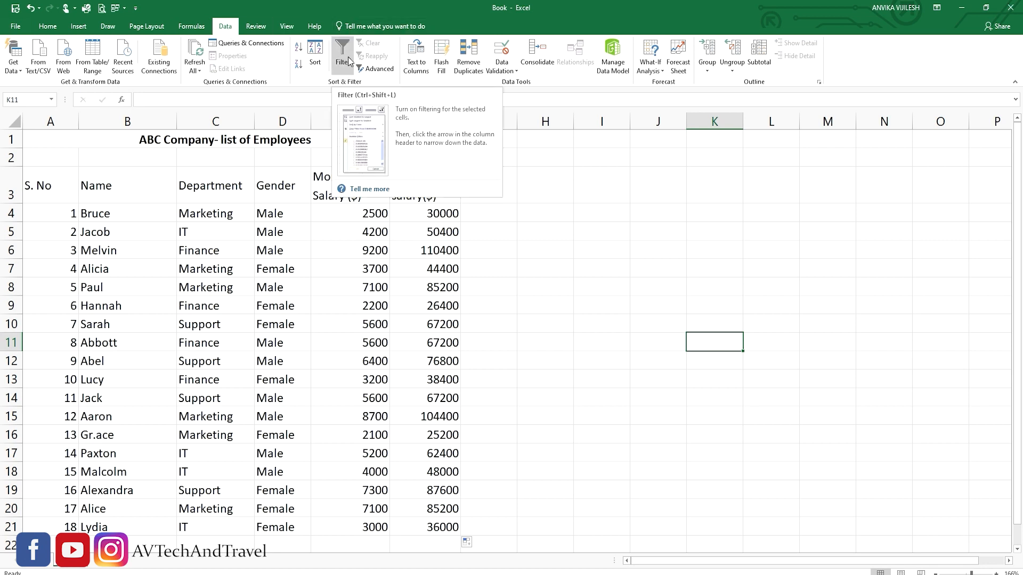
- Filter the employee list by the value of the selected Monthly Salary cell E7
{"action": "left_click", "coordinate": [369, 264]}
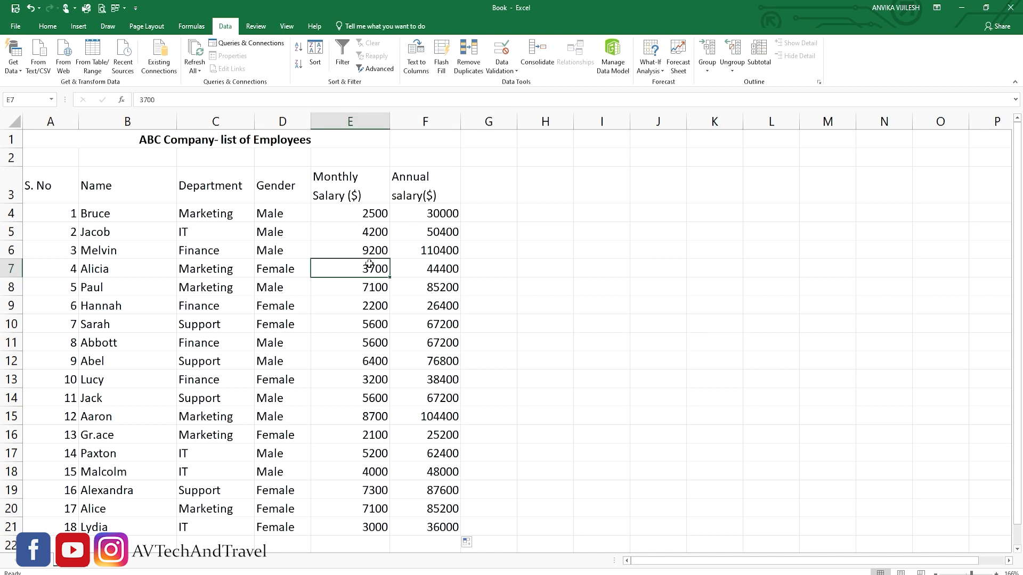
{"action": "right_click", "coordinate": [369, 264]}
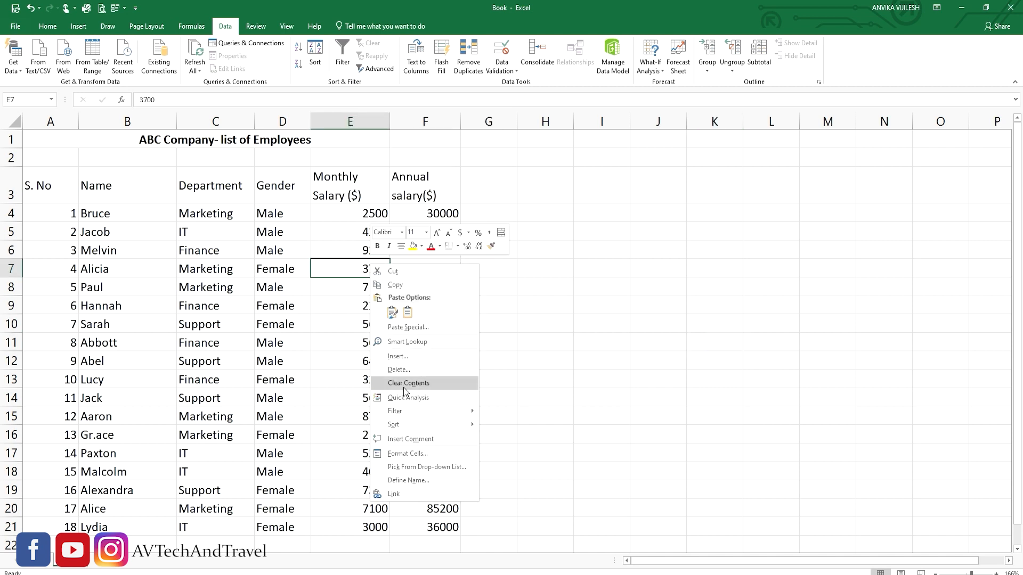
{"action": "mouse_move", "coordinate": [420, 412]}
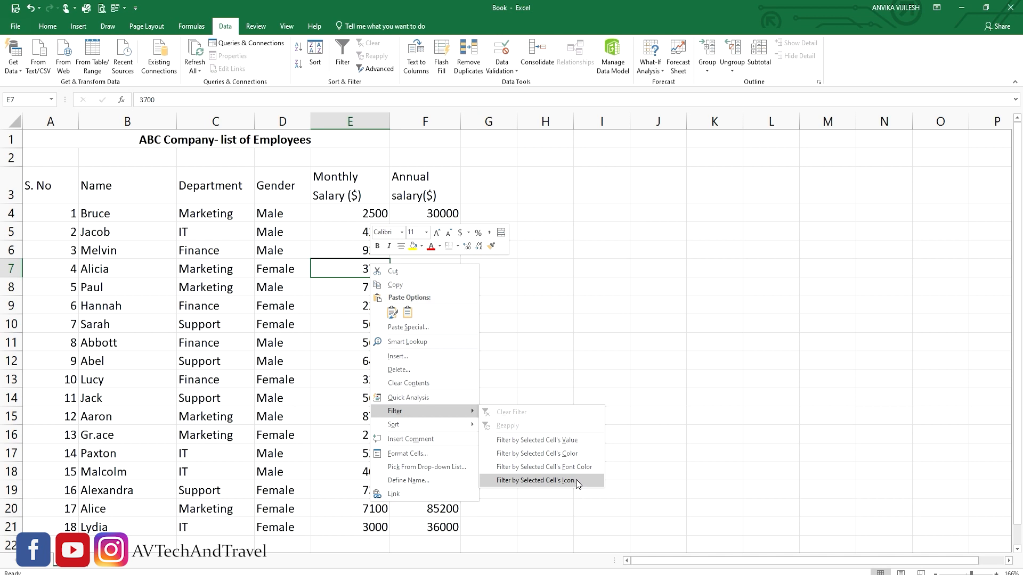
{"action": "left_click", "coordinate": [566, 441]}
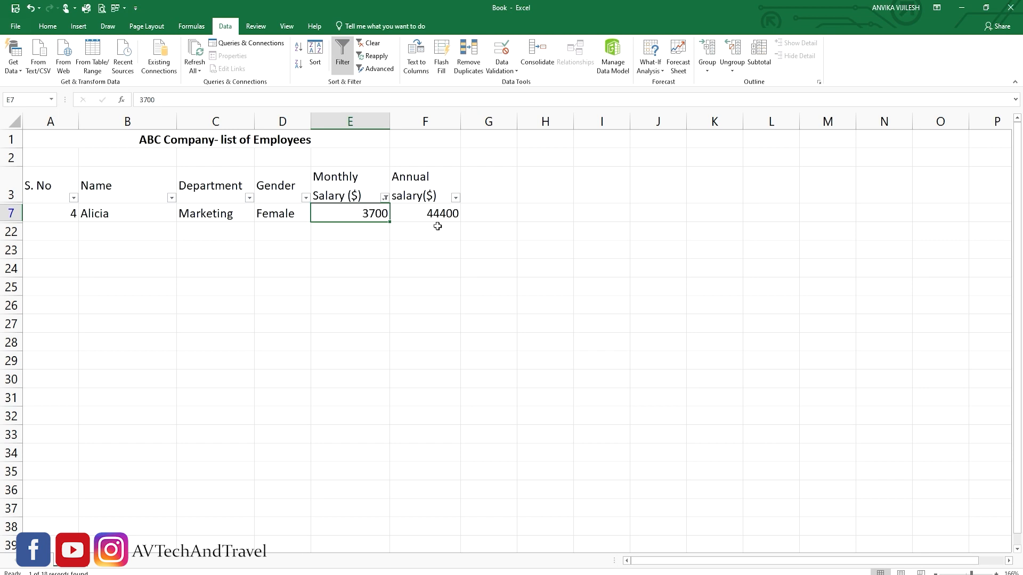
- Clear the filter from the Monthly Salary ($) column
{"action": "right_click", "coordinate": [351, 218]}
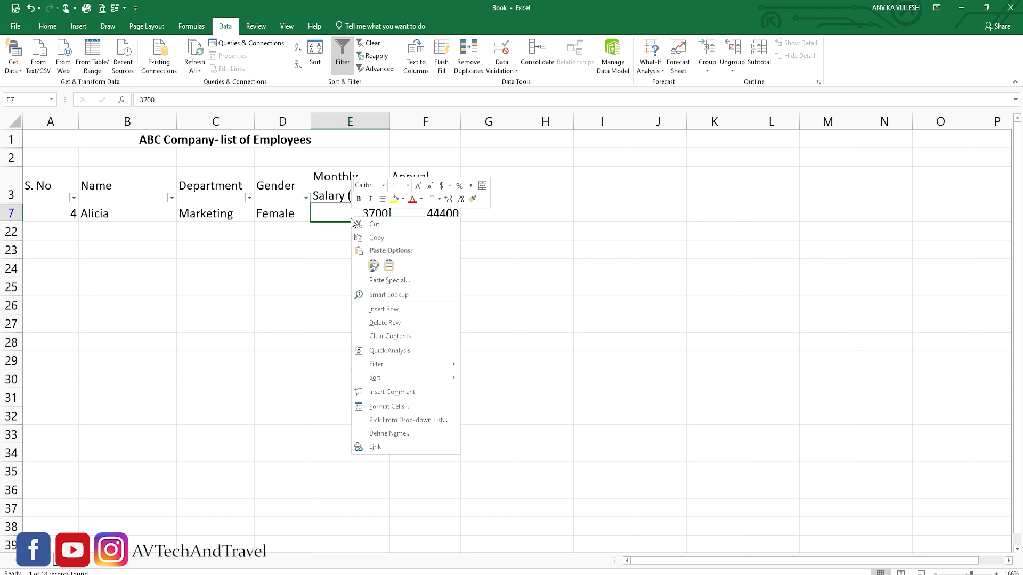
{"action": "mouse_move", "coordinate": [442, 367]}
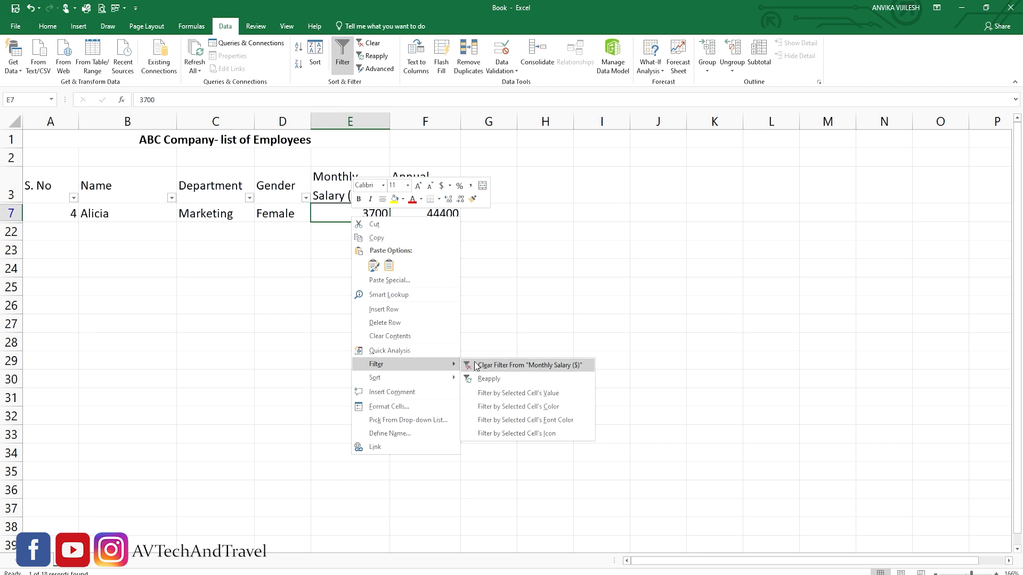
{"action": "left_click", "coordinate": [510, 366]}
- Try to turn on filtering with the empty cell J8 outside the employee table selected
{"action": "left_click", "coordinate": [658, 285]}
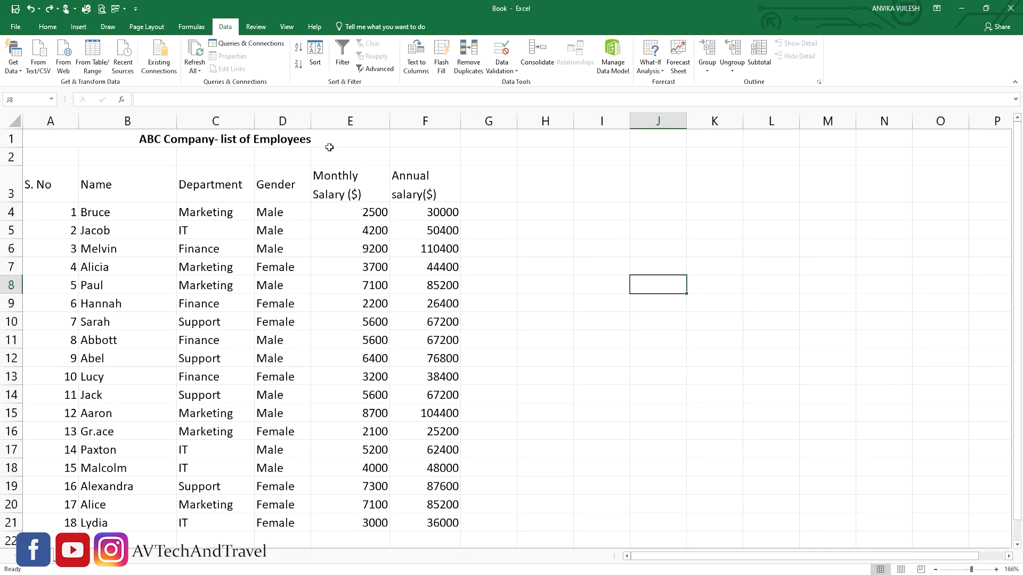
{"action": "left_click", "coordinate": [342, 53]}
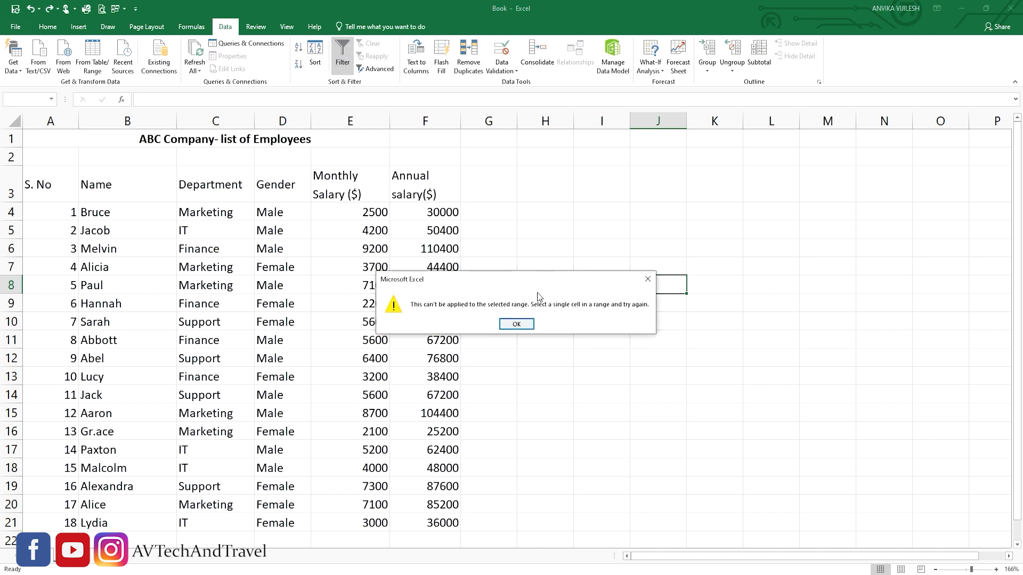
{"action": "left_click", "coordinate": [516, 325]}
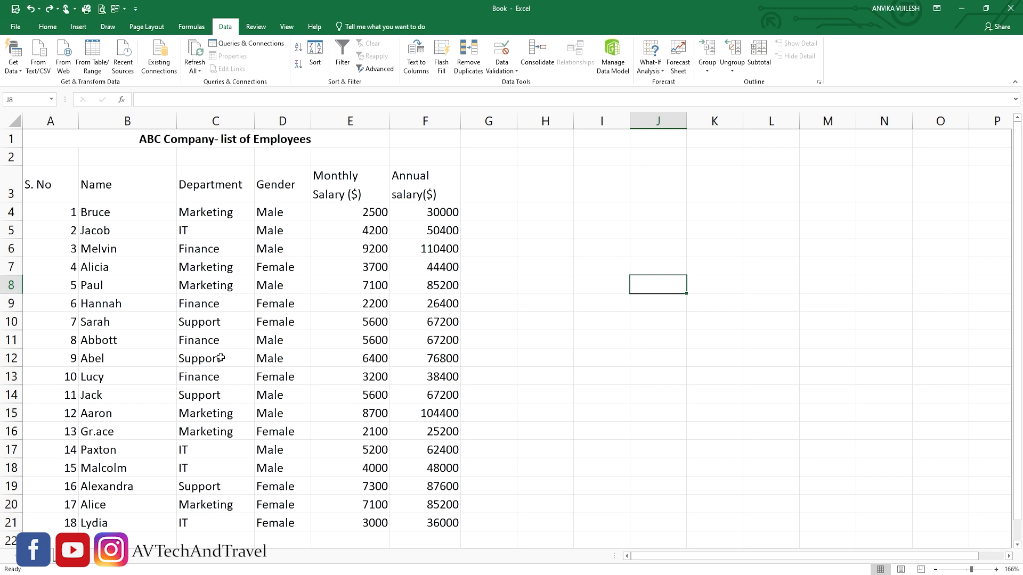
- Turn on filtering for the employee table and show only the Marketing rows in the Department column
{"action": "left_click", "coordinate": [212, 253]}
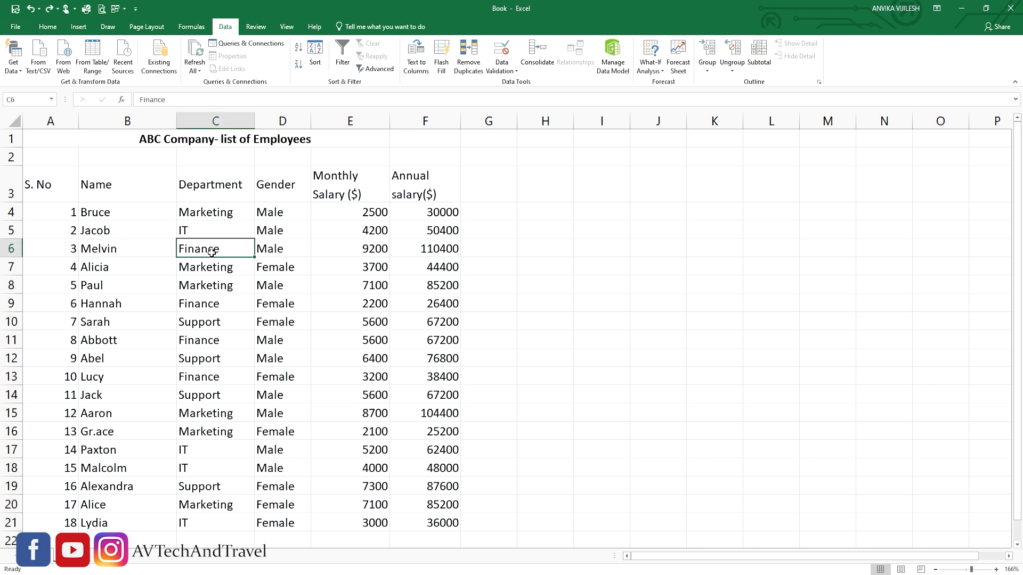
{"action": "left_click", "coordinate": [337, 46]}
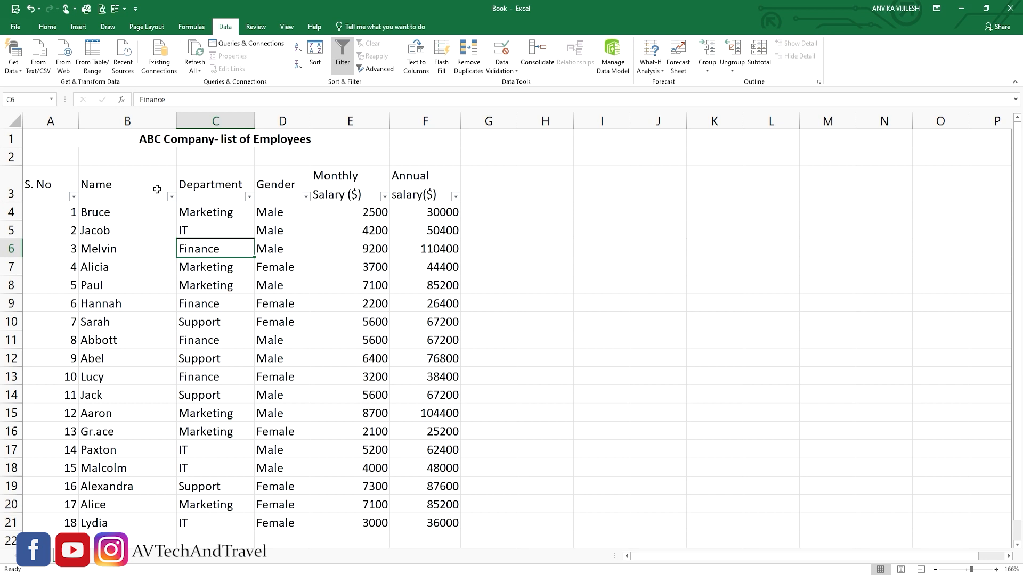
{"action": "left_click", "coordinate": [250, 197]}
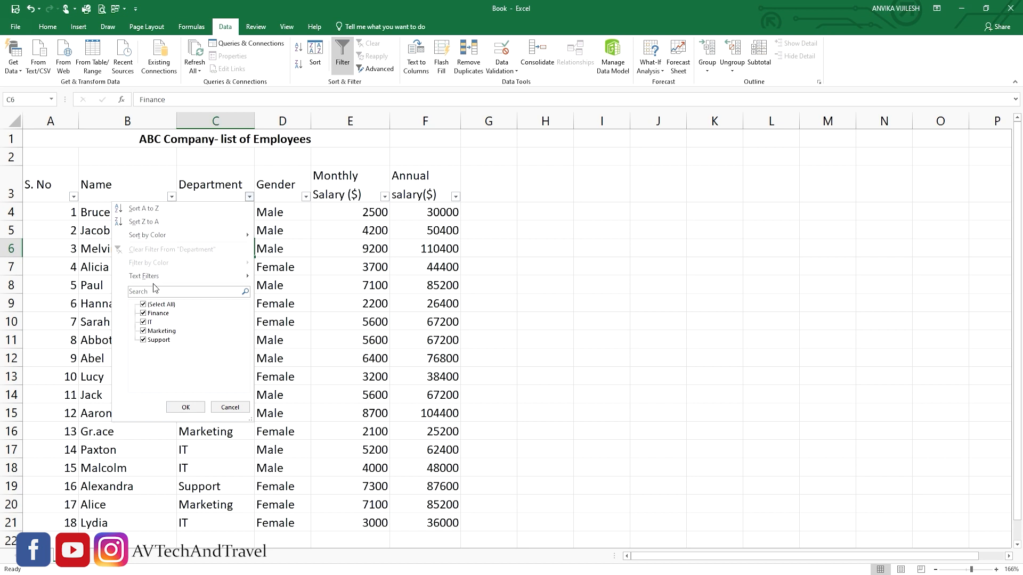
{"action": "mouse_move", "coordinate": [217, 284]}
{"action": "left_click", "coordinate": [144, 305]}
{"action": "left_click", "coordinate": [143, 331]}
{"action": "left_click", "coordinate": [186, 408]}
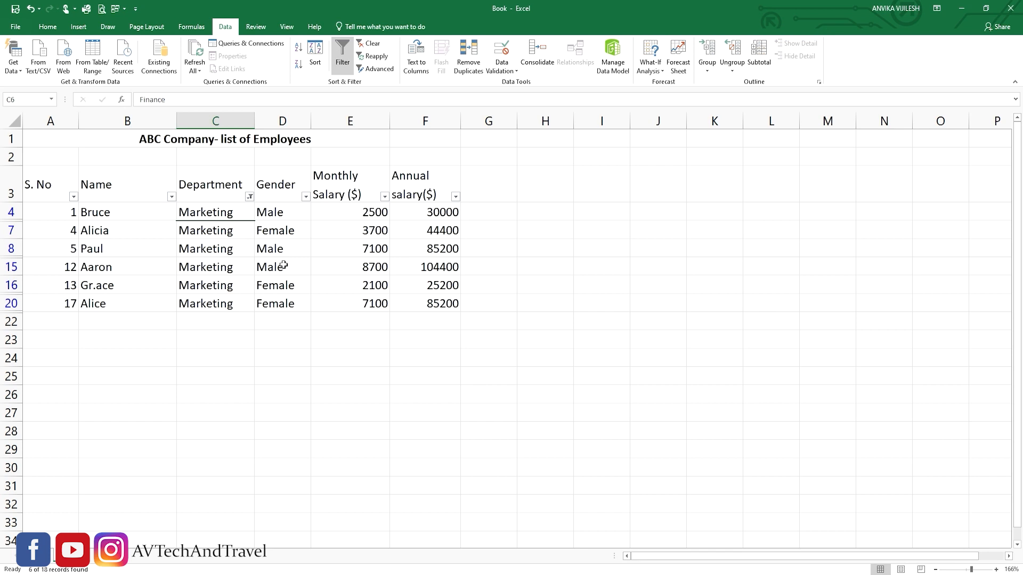
- Narrow the list to Male in the Gender column and clear all filters from the table
{"action": "left_click", "coordinate": [306, 196]}
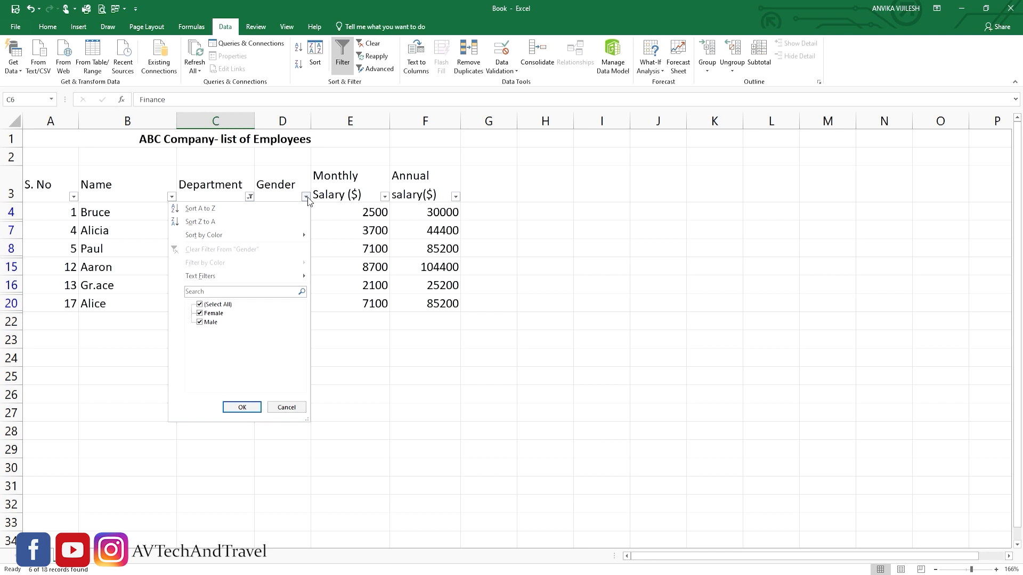
{"action": "left_click", "coordinate": [200, 304]}
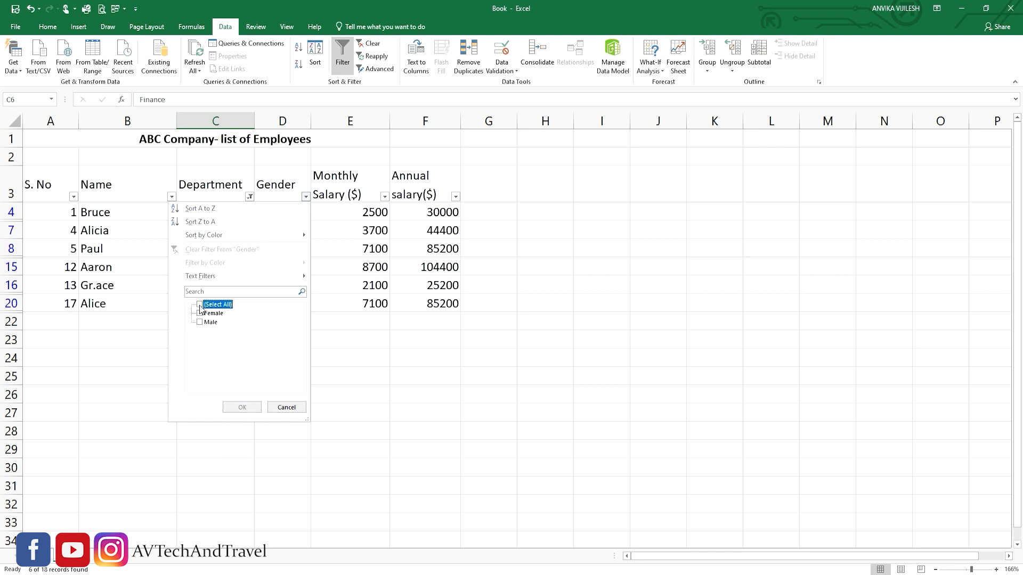
{"action": "left_click", "coordinate": [199, 323]}
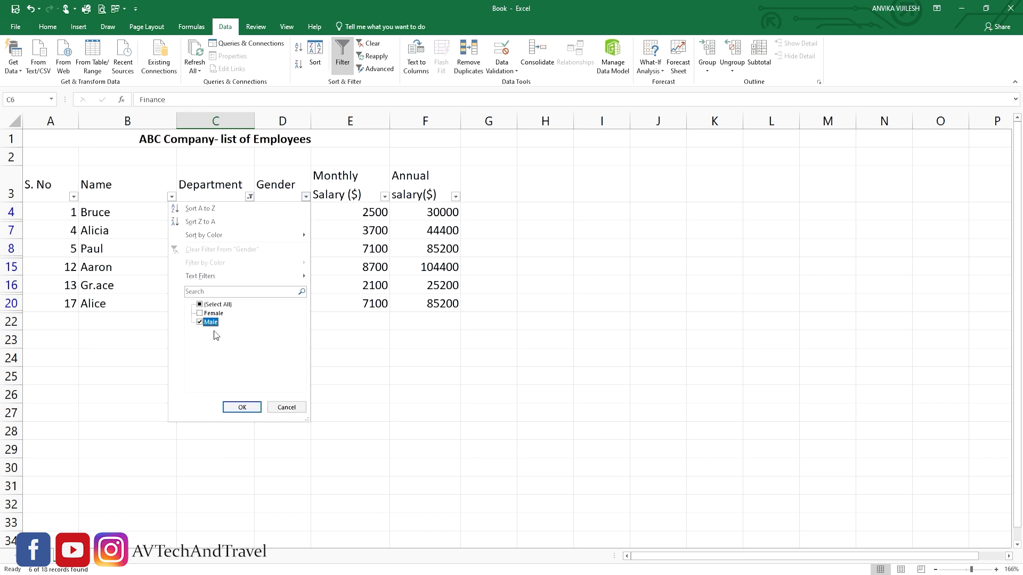
{"action": "left_click", "coordinate": [240, 407]}
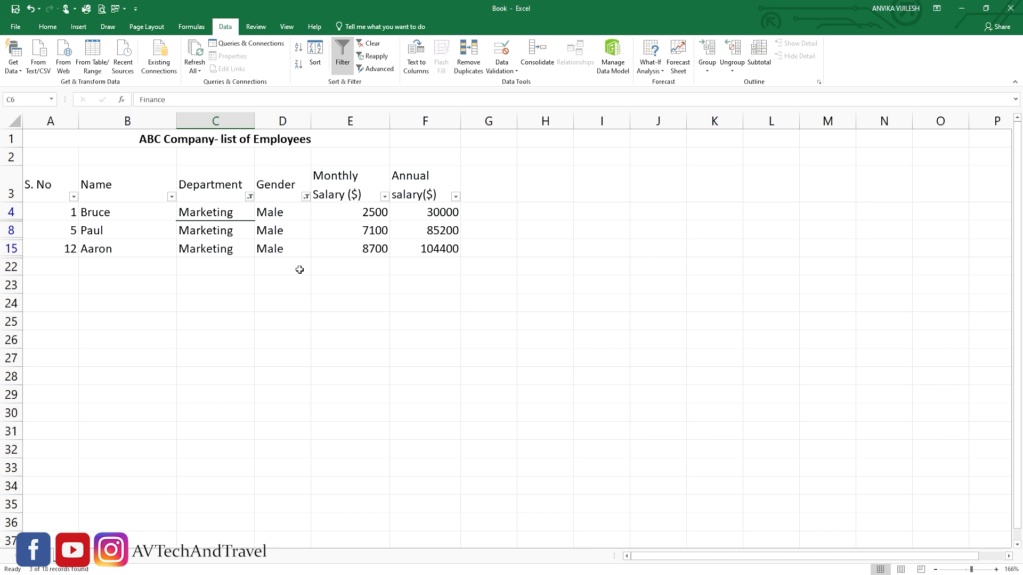
{"action": "left_click", "coordinate": [375, 48]}
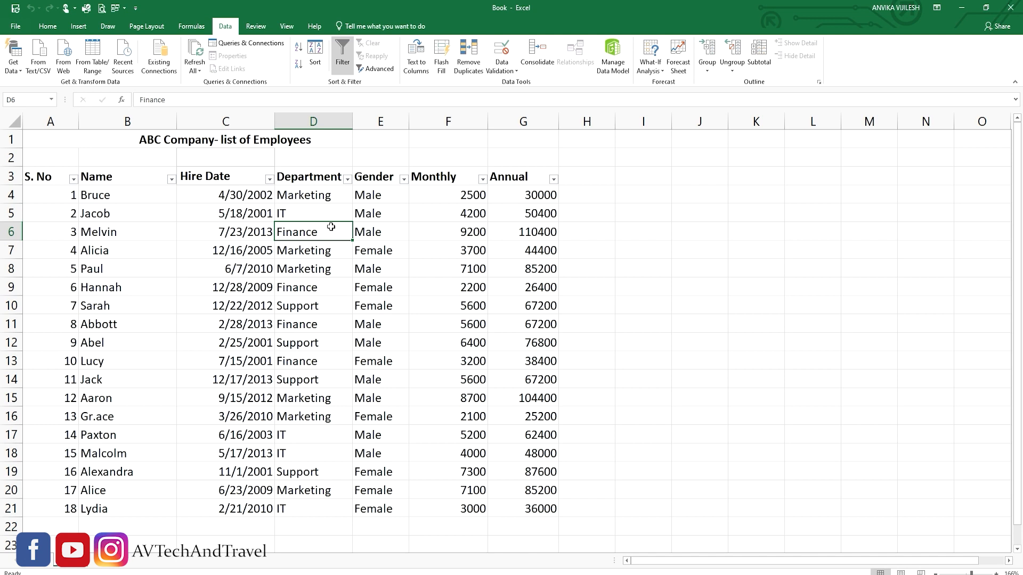
- Filter the Department column with a text filter for entries that begin with "m" and undo that filter
{"action": "left_click", "coordinate": [346, 179]}
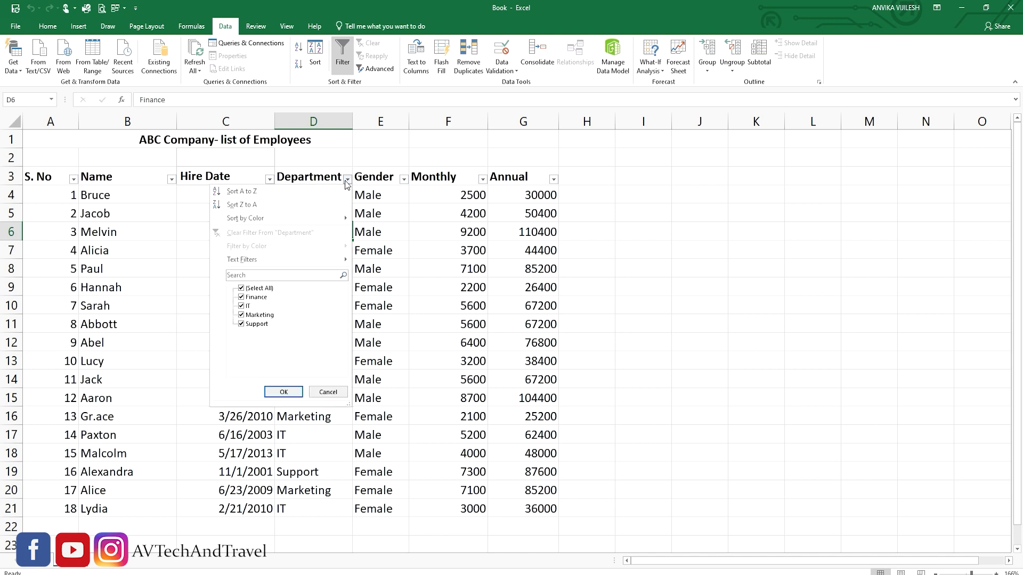
{"action": "mouse_move", "coordinate": [256, 265]}
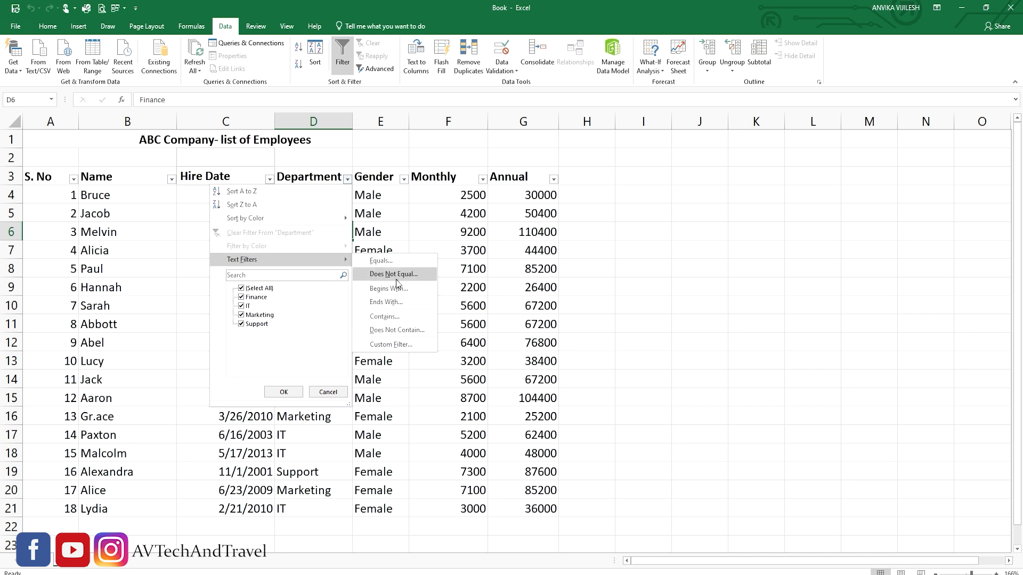
{"action": "left_click", "coordinate": [401, 293]}
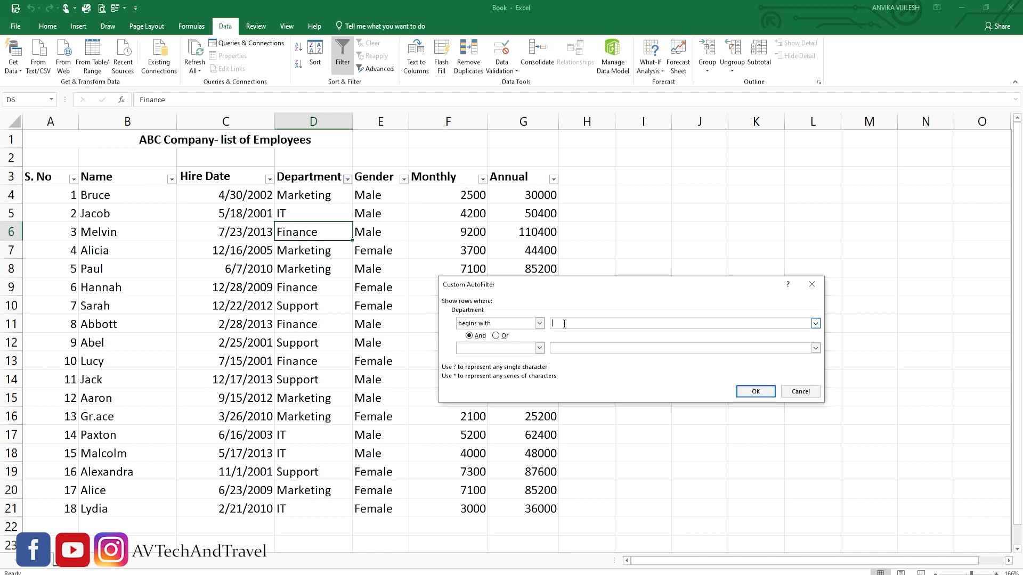
{"action": "type", "text": "m"}
{"action": "left_click", "coordinate": [755, 393]}
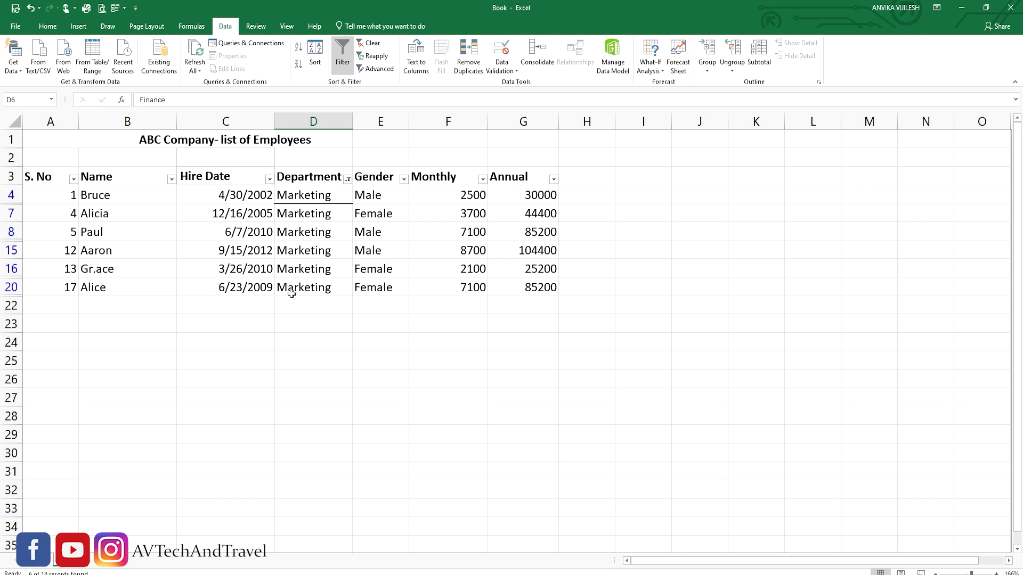
{"action": "left_click", "coordinate": [30, 10]}
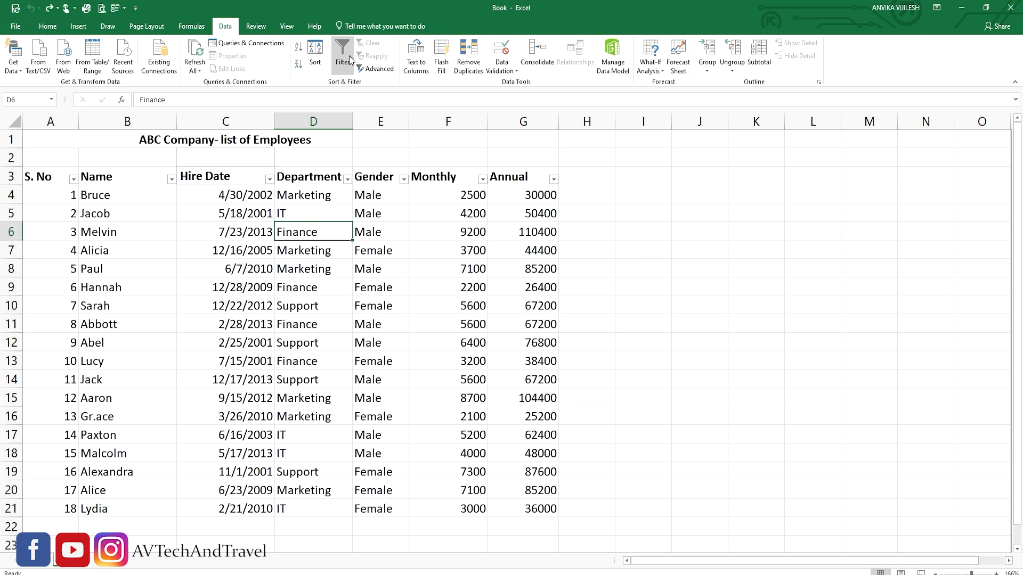
- Set up a custom number filter on the Monthly Salary column with the condition is greater than 5000
{"action": "left_click", "coordinate": [470, 211]}
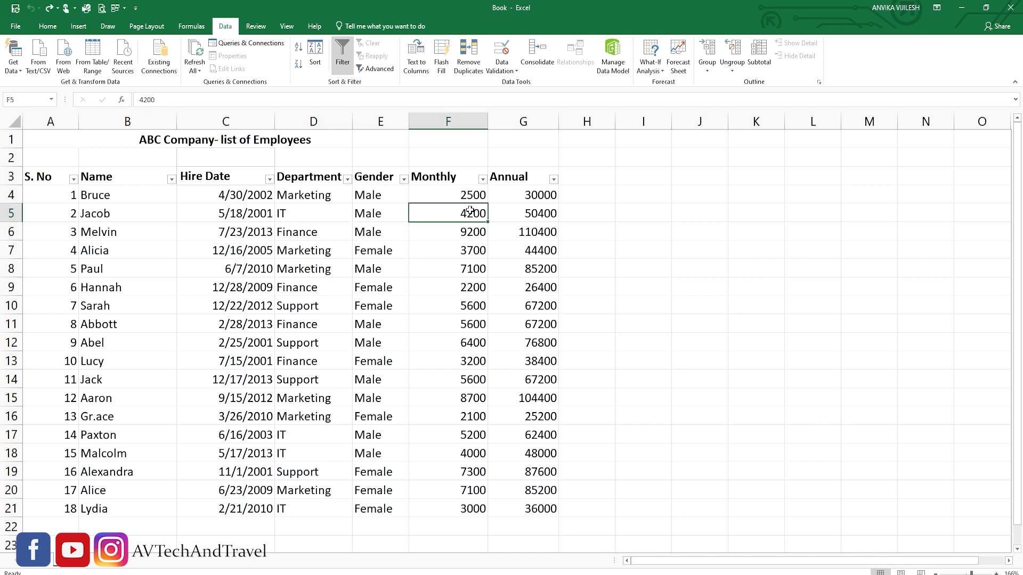
{"action": "left_click", "coordinate": [482, 180]}
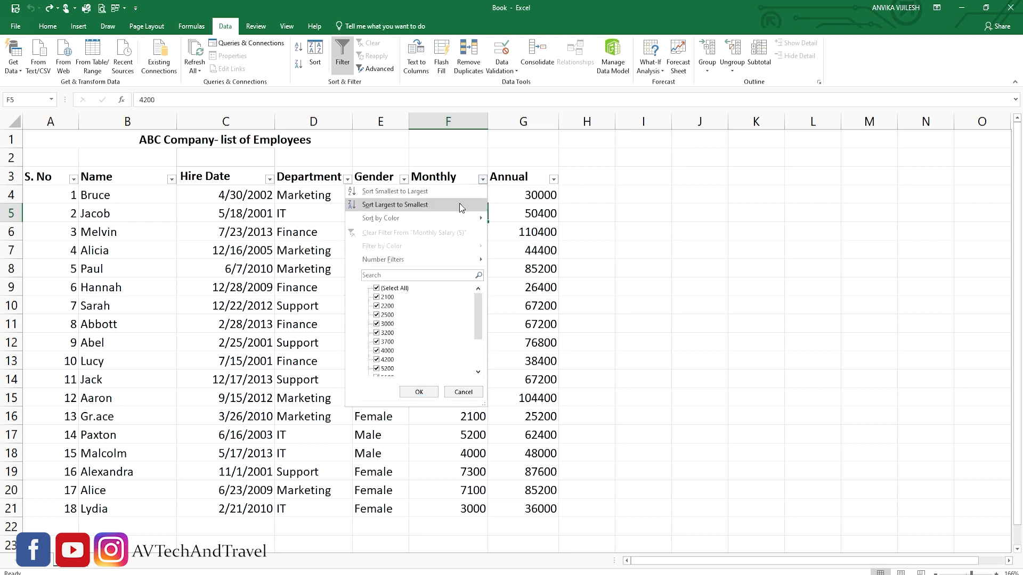
{"action": "mouse_move", "coordinate": [419, 258]}
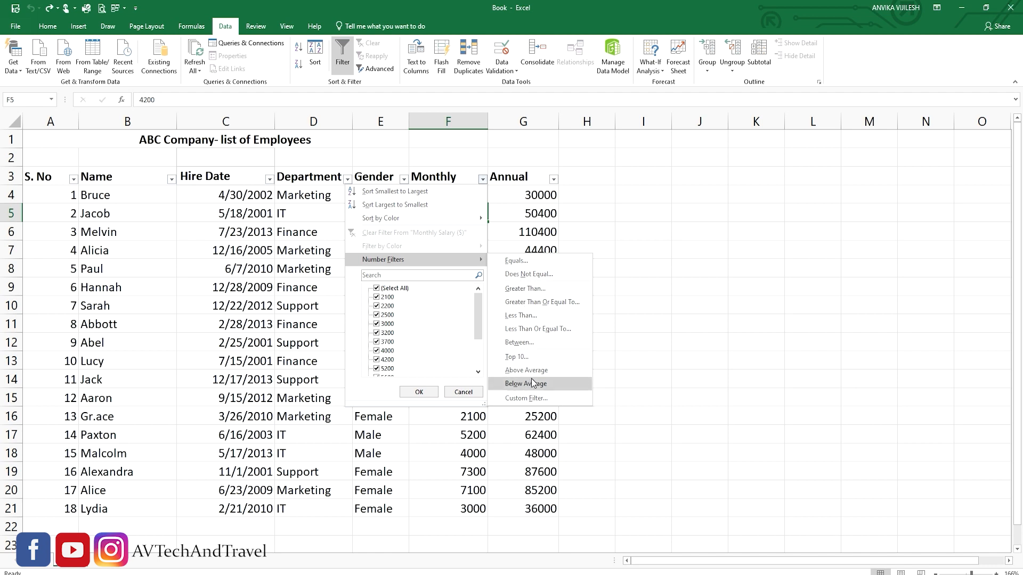
{"action": "left_click", "coordinate": [538, 303]}
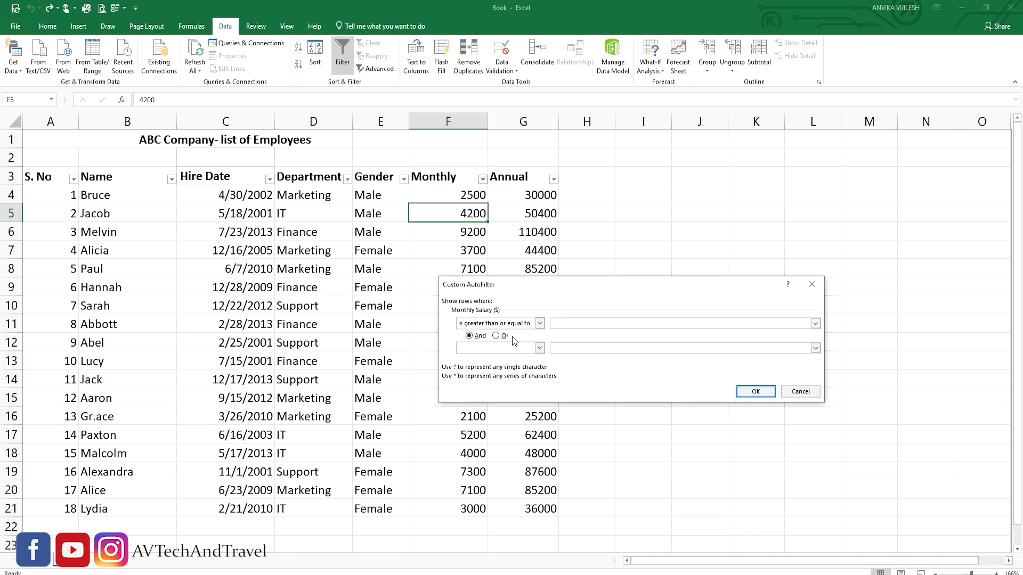
{"action": "left_click", "coordinate": [540, 323]}
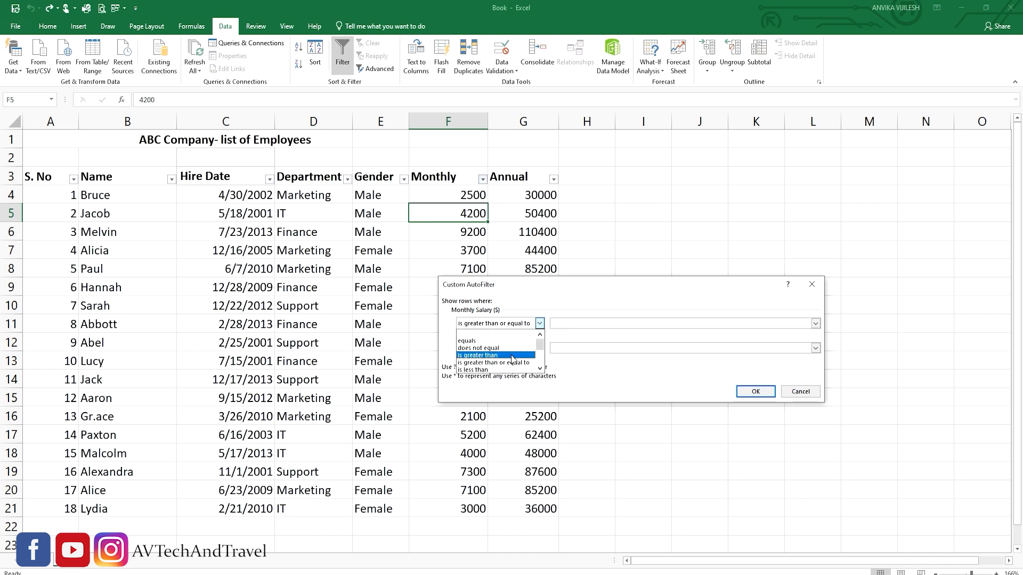
{"action": "left_click", "coordinate": [478, 355]}
{"action": "left_click", "coordinate": [567, 324]}
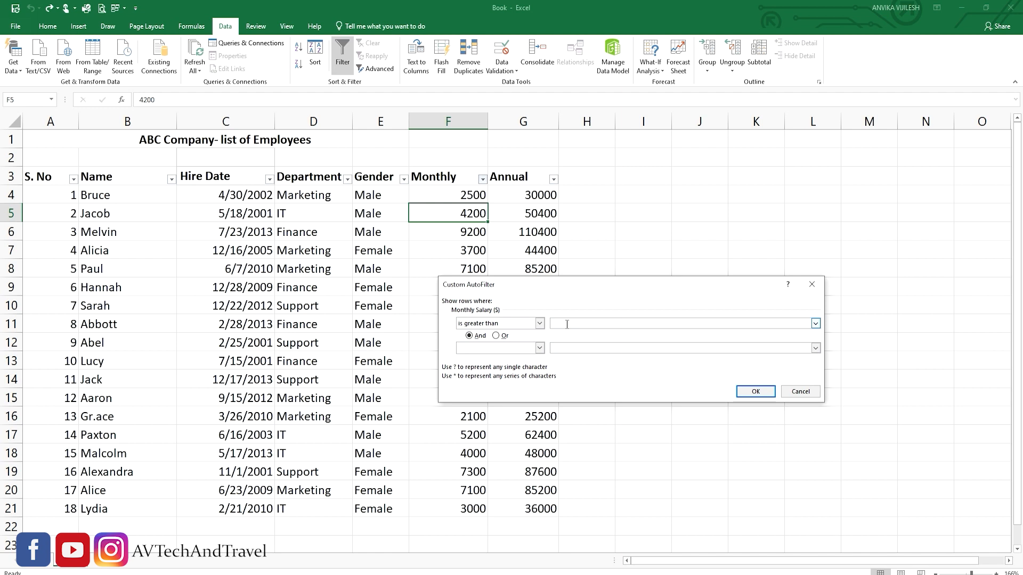
{"action": "type", "text": "5000"}
- Add the second condition is less than 8000 with And, and apply the custom Monthly Salary filter
{"action": "left_click", "coordinate": [503, 348]}
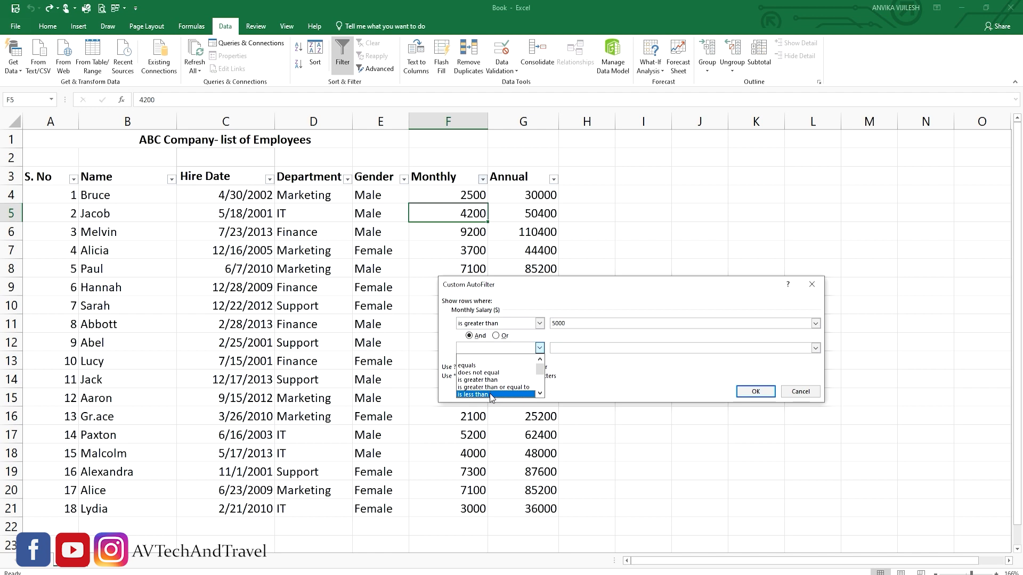
{"action": "left_click", "coordinate": [493, 394]}
{"action": "left_click", "coordinate": [568, 347]}
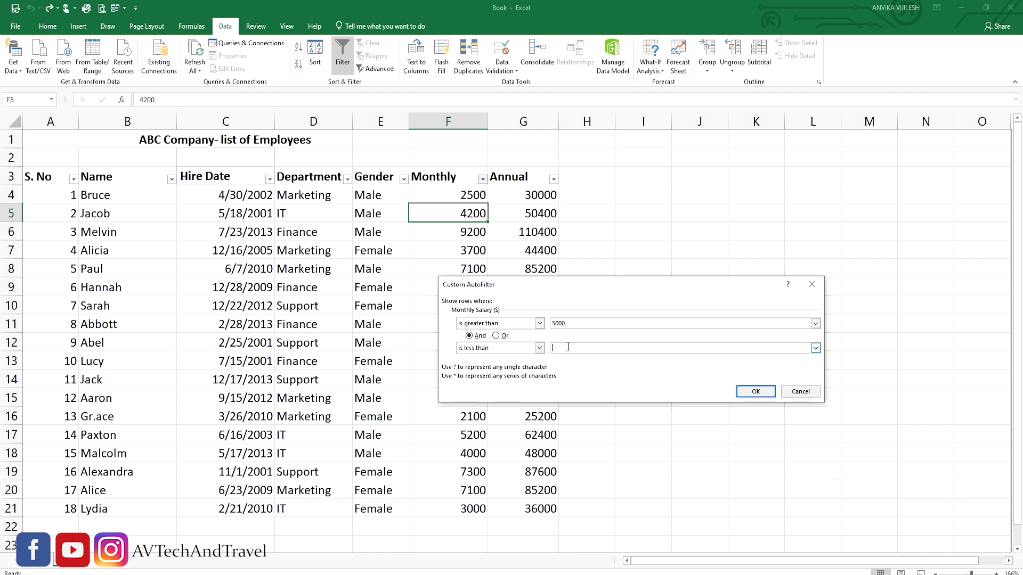
{"action": "type", "text": "8000"}
{"action": "left_click", "coordinate": [752, 391]}
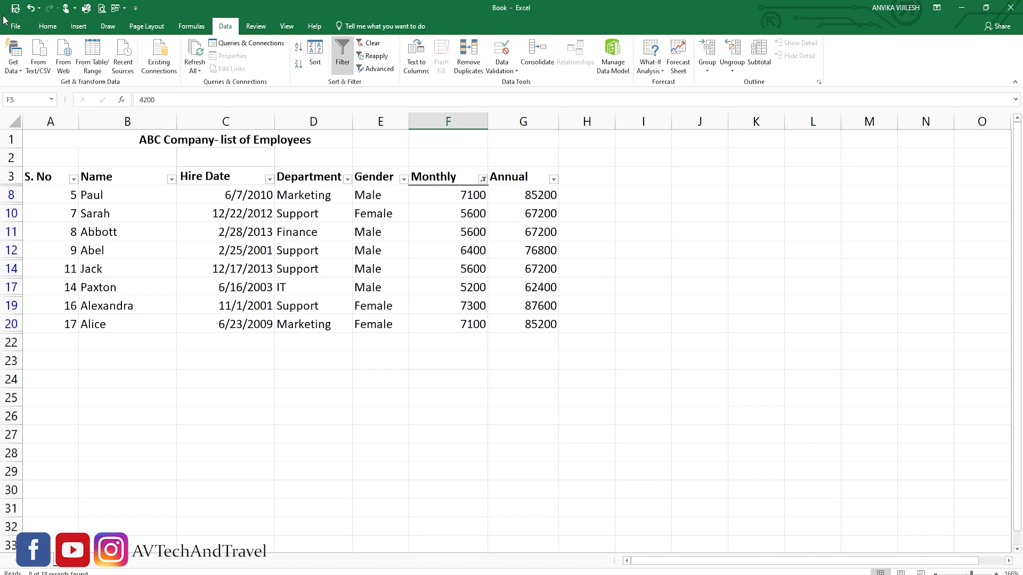
- Undo the custom Monthly Salary filter and select a date cell in the Hire Date column
{"action": "left_click", "coordinate": [32, 7]}
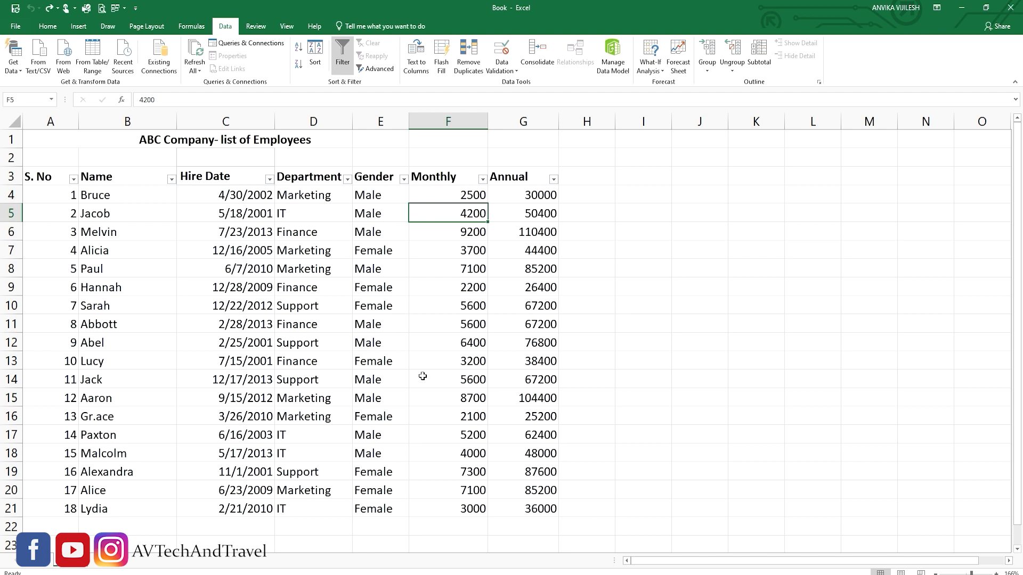
{"action": "left_click", "coordinate": [232, 198]}
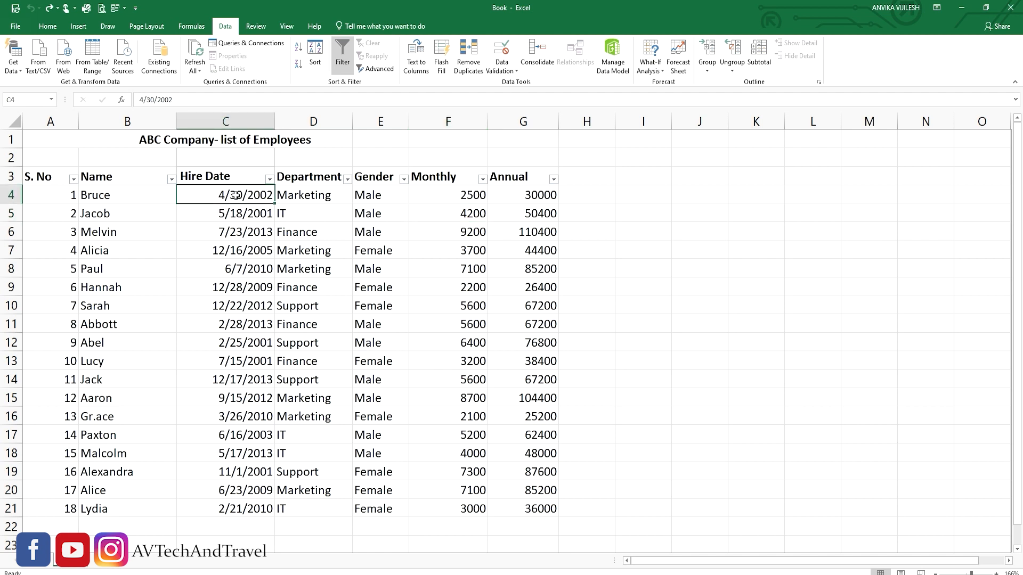
{"action": "right_click", "coordinate": [235, 196]}
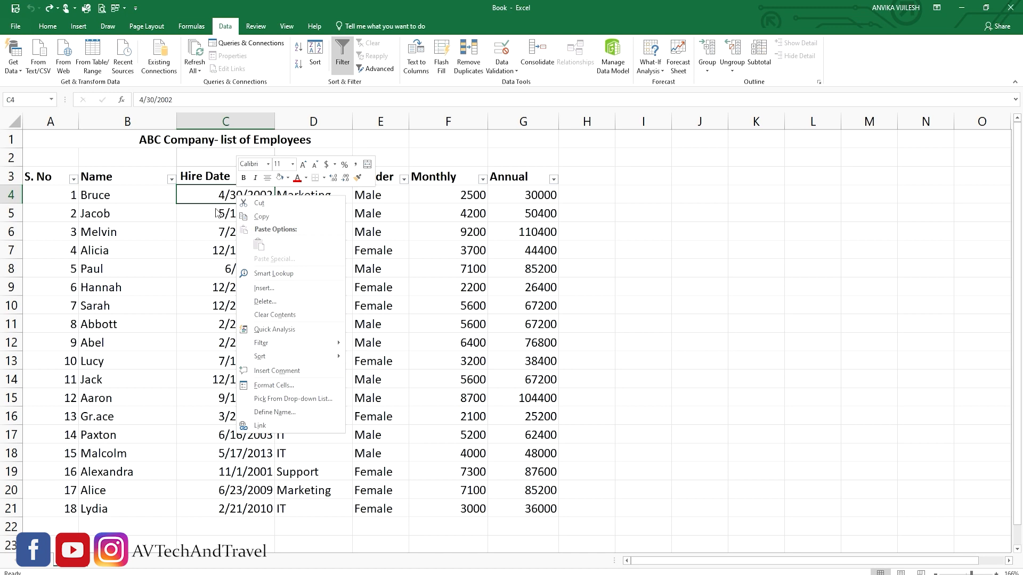
{"action": "key", "text": "Escape"}
{"action": "left_click", "coordinate": [215, 209]}
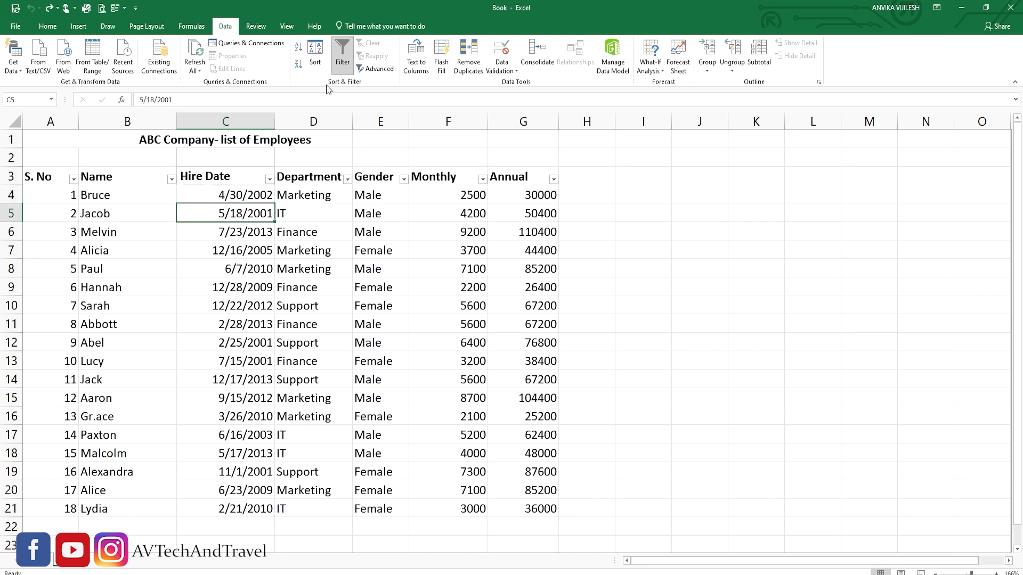
- Examine the date filters available for the Hire Date column and open the After condition without applying it
{"action": "left_click", "coordinate": [270, 179]}
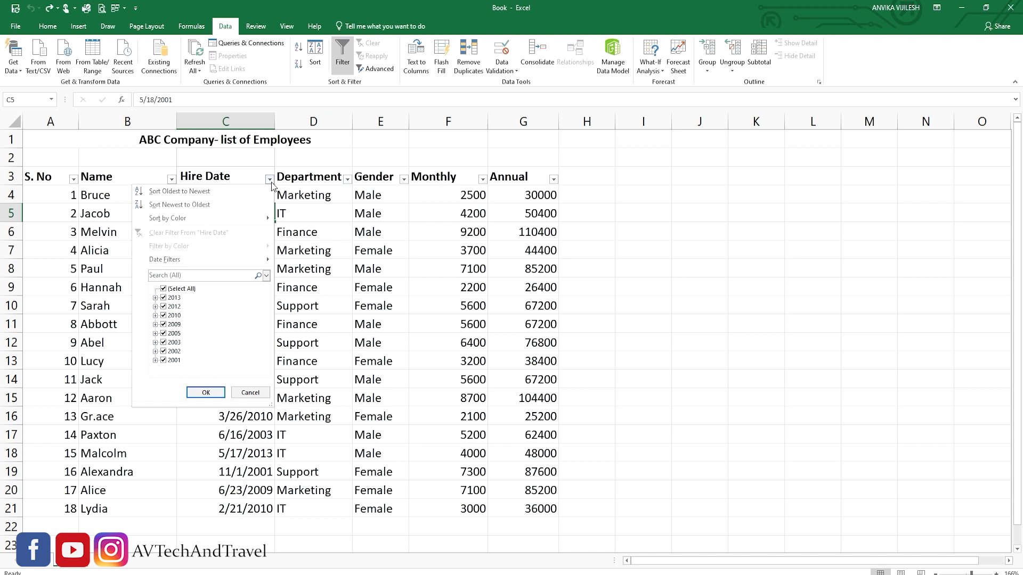
{"action": "mouse_move", "coordinate": [260, 259]}
{"action": "mouse_move", "coordinate": [196, 260]}
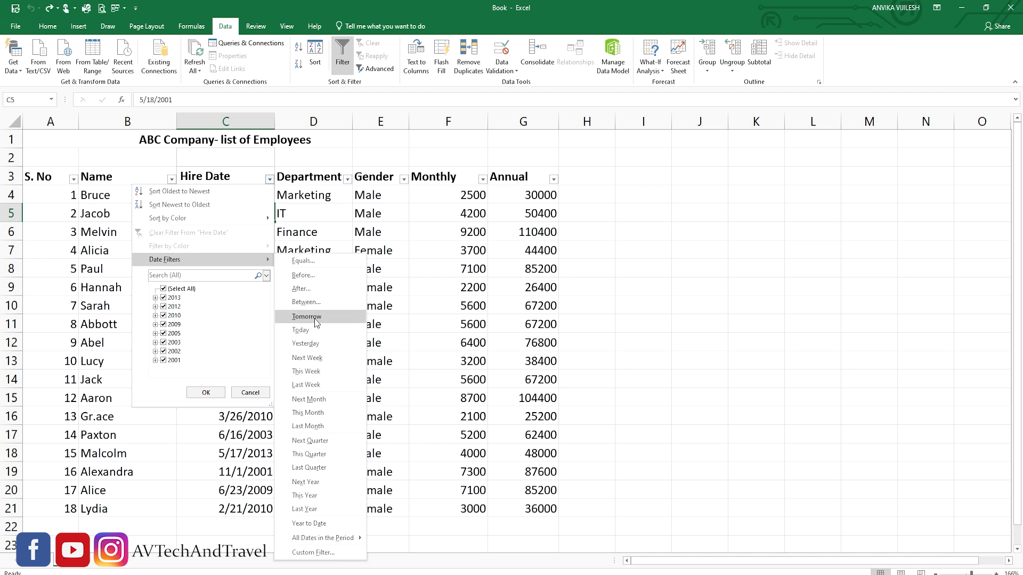
{"action": "left_click", "coordinate": [312, 289]}
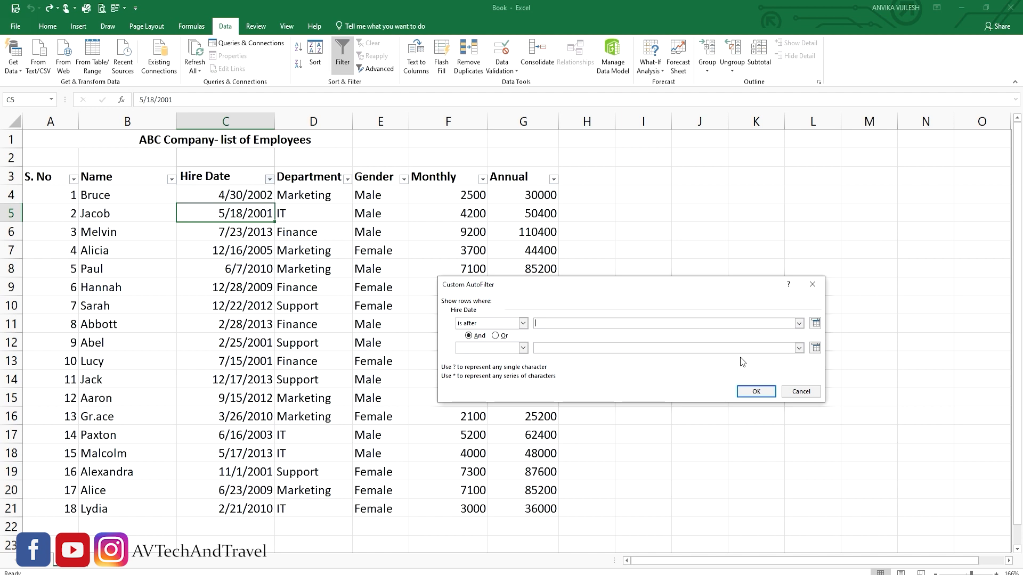
{"action": "left_click", "coordinate": [801, 396]}
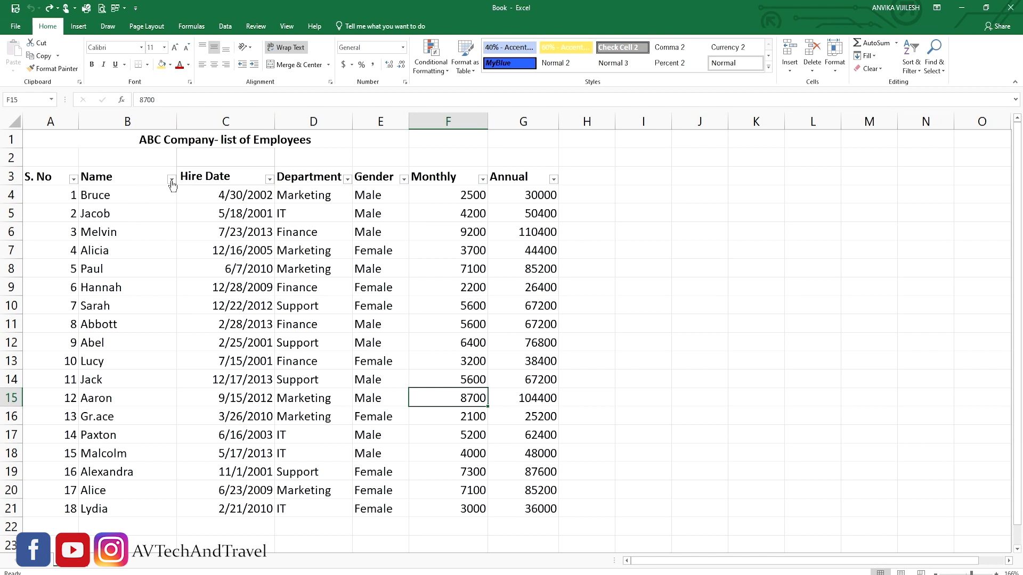
- Filter the Name column by searching for "ce" and undo that filter
{"action": "left_click", "coordinate": [171, 181]}
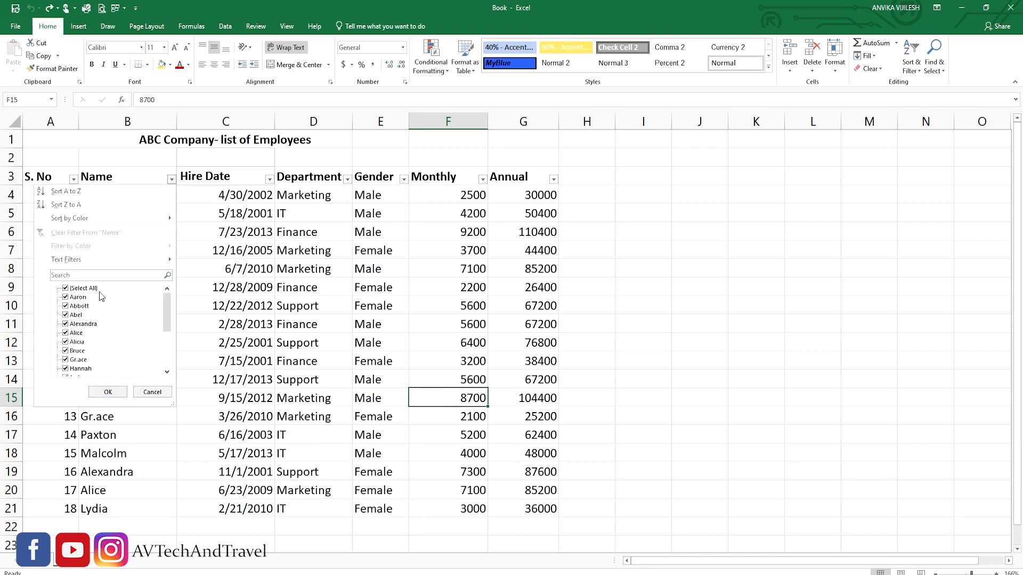
{"action": "left_click", "coordinate": [104, 275]}
{"action": "type", "text": "ce"}
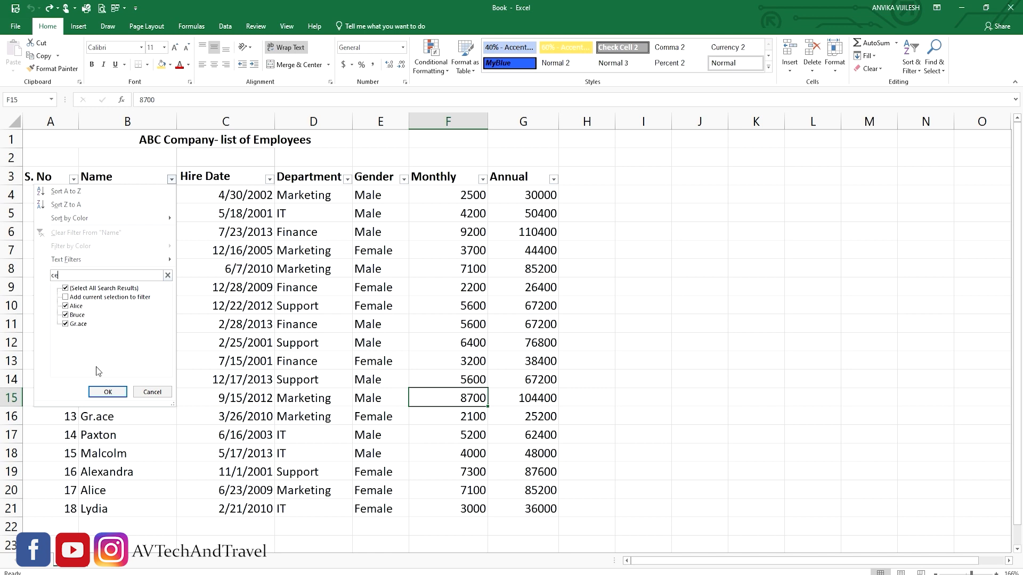
{"action": "left_click", "coordinate": [107, 392]}
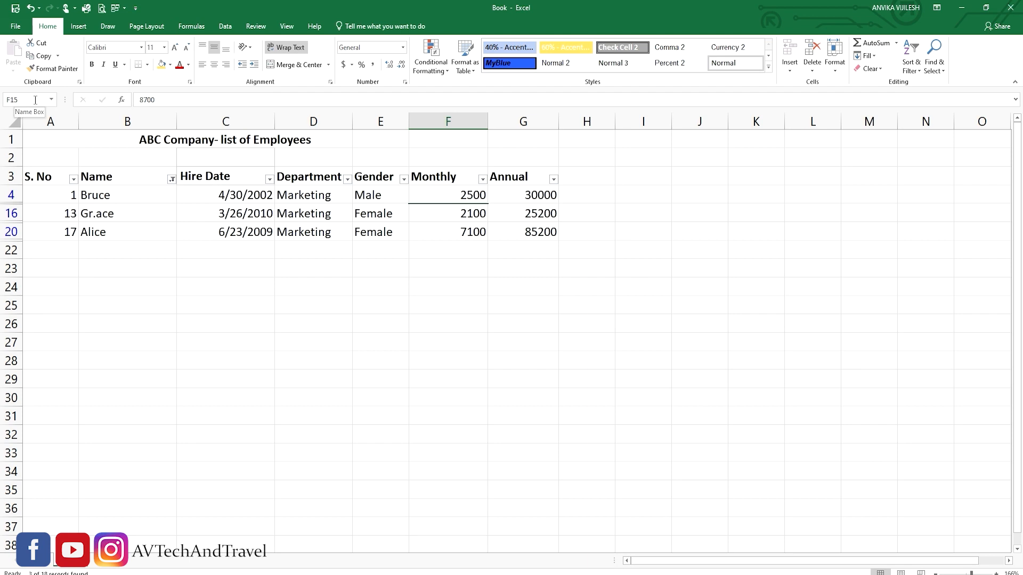
{"action": "left_click", "coordinate": [29, 8]}
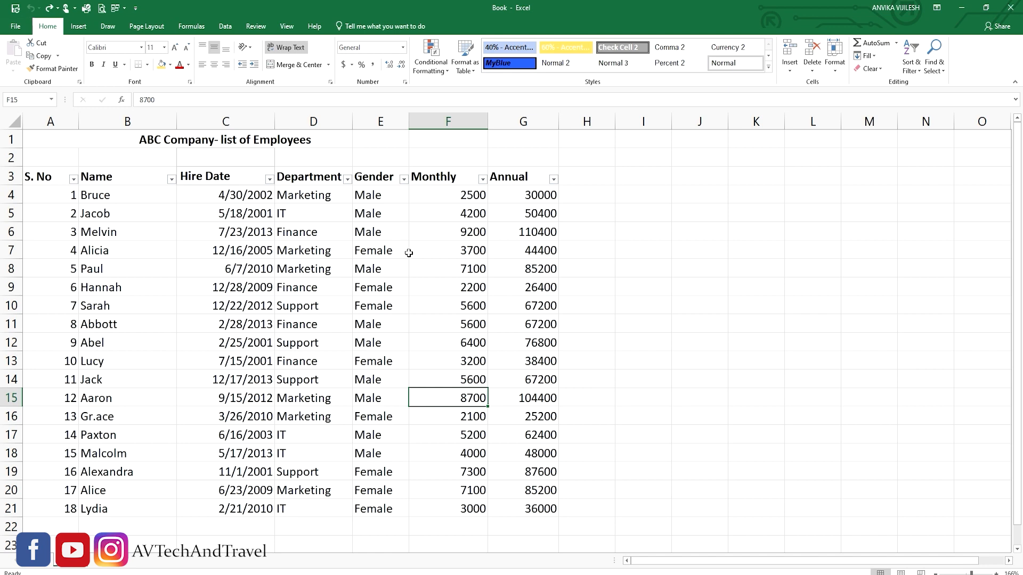
- Fill the Monthly salary cells F7, F9, F11 and F13 with yellow
{"action": "left_click", "coordinate": [478, 249]}
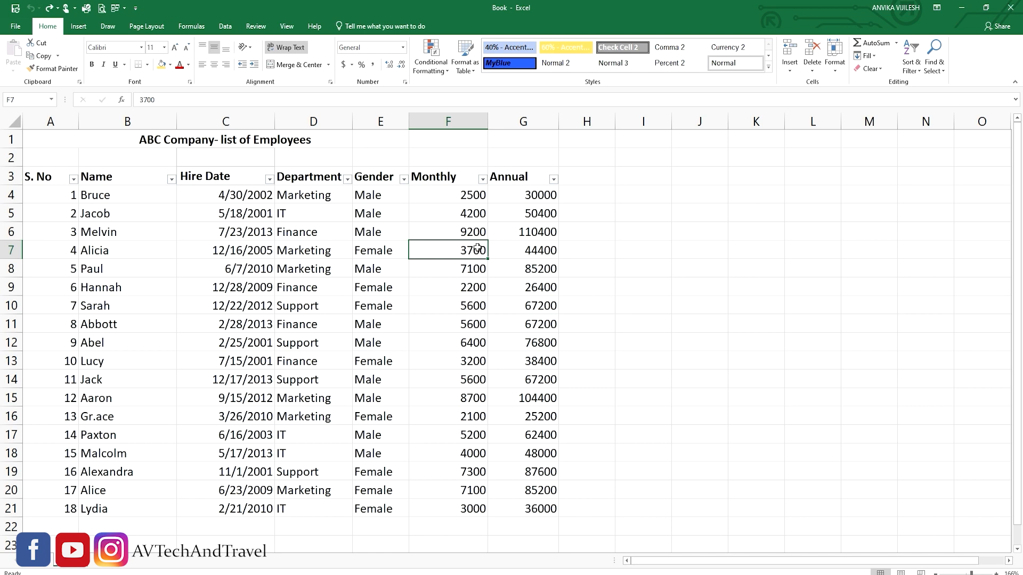
{"action": "left_click", "coordinate": [467, 289], "text": "ctrl"}
{"action": "left_click", "coordinate": [464, 324], "text": "ctrl"}
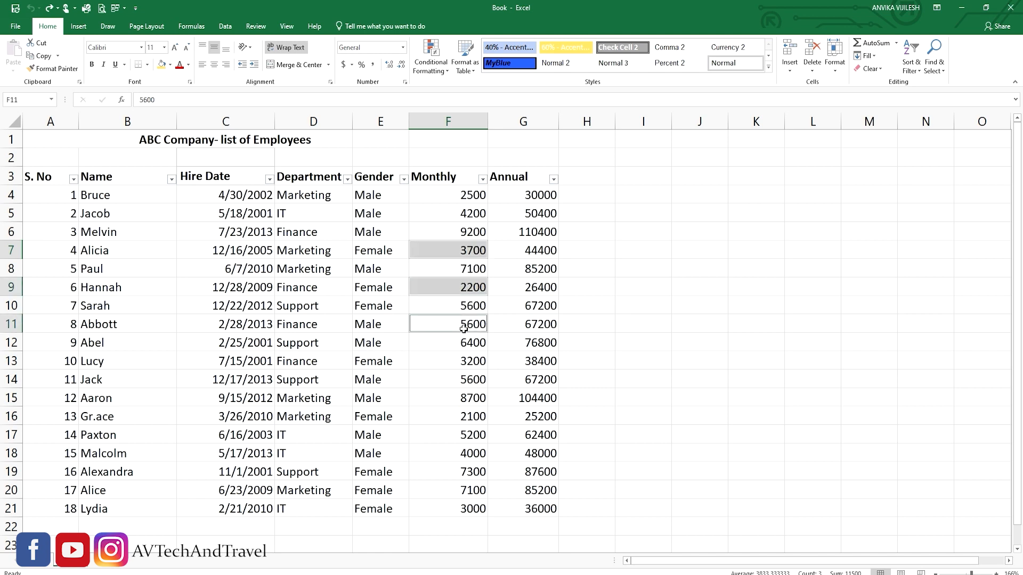
{"action": "left_click", "coordinate": [465, 362], "text": "ctrl"}
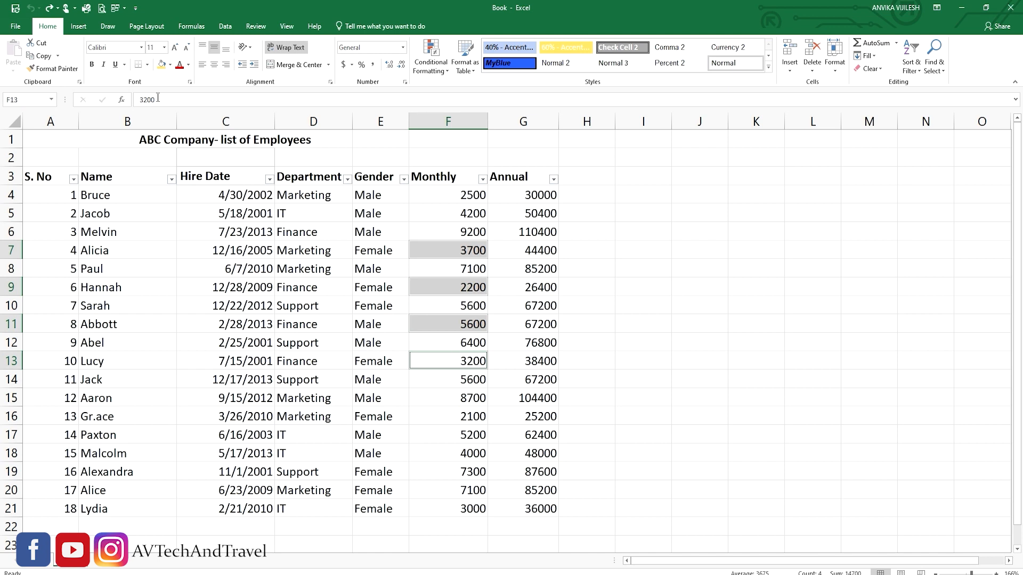
{"action": "left_click", "coordinate": [161, 65]}
- Fill the Monthly salary cells F5, F15, F17 and F19 with light blue
{"action": "left_click", "coordinate": [453, 213]}
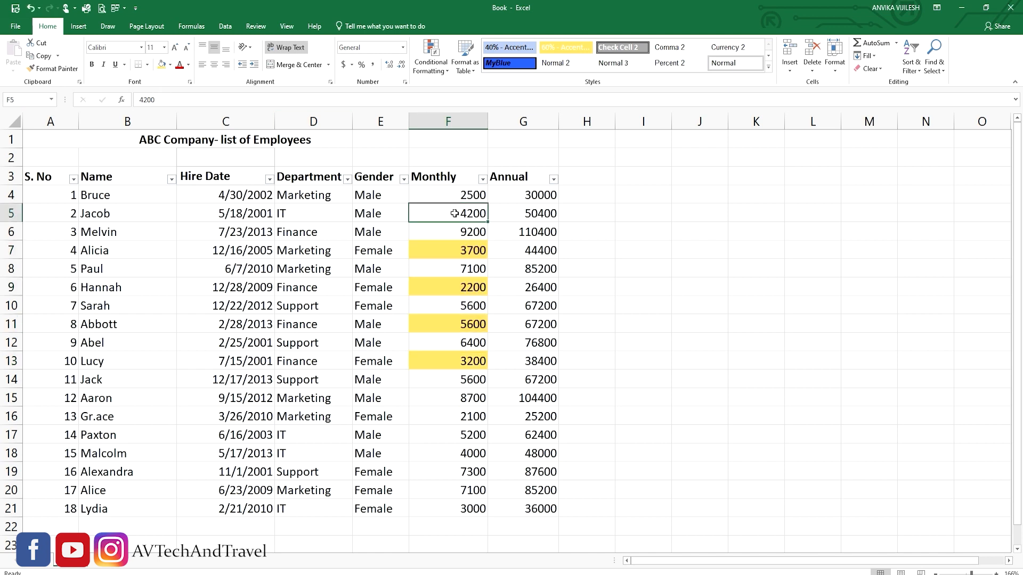
{"action": "left_click", "coordinate": [452, 401], "text": "ctrl"}
{"action": "left_click", "coordinate": [458, 438], "text": "ctrl"}
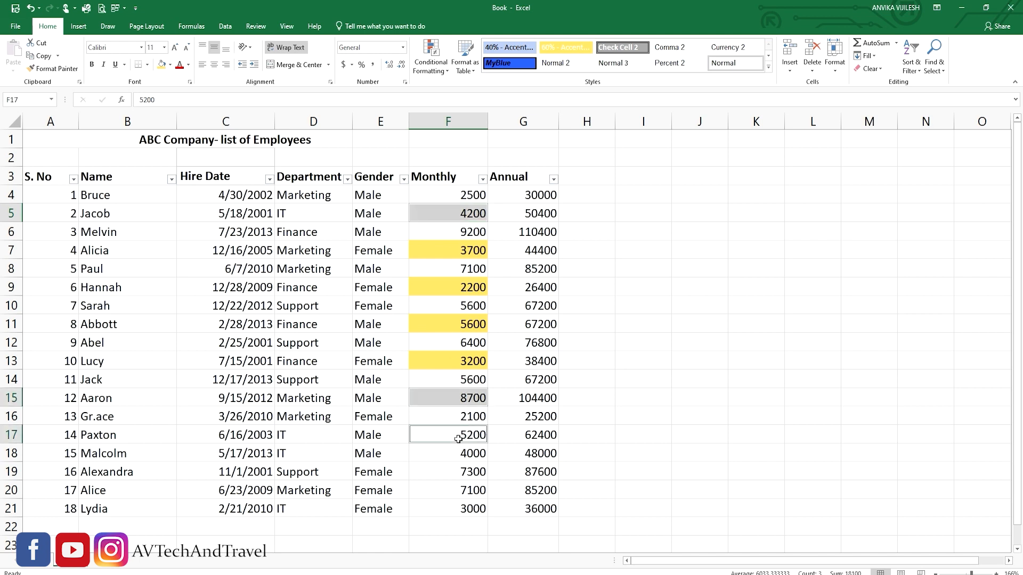
{"action": "left_click", "coordinate": [461, 478], "text": "ctrl"}
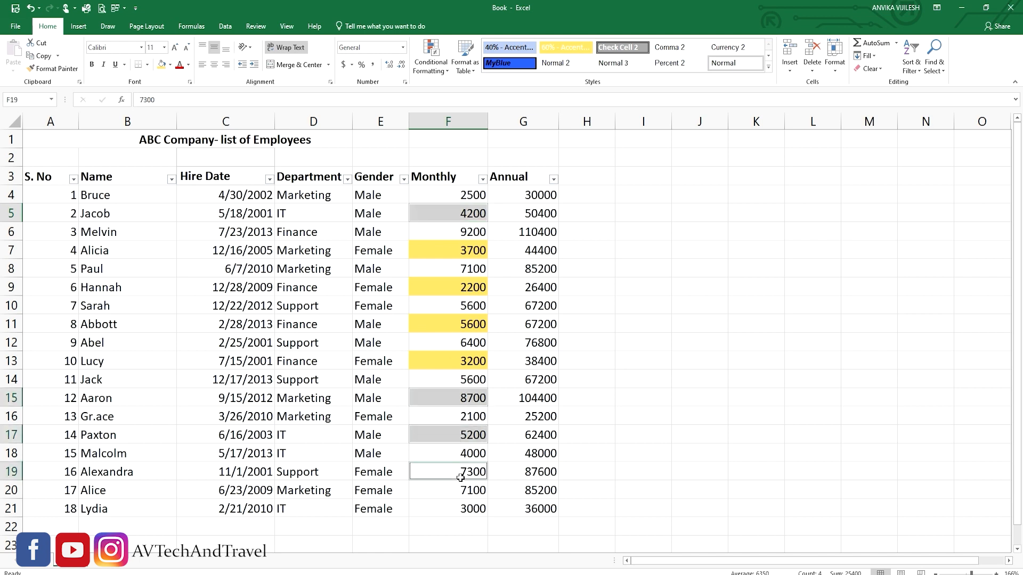
{"action": "left_click", "coordinate": [169, 65]}
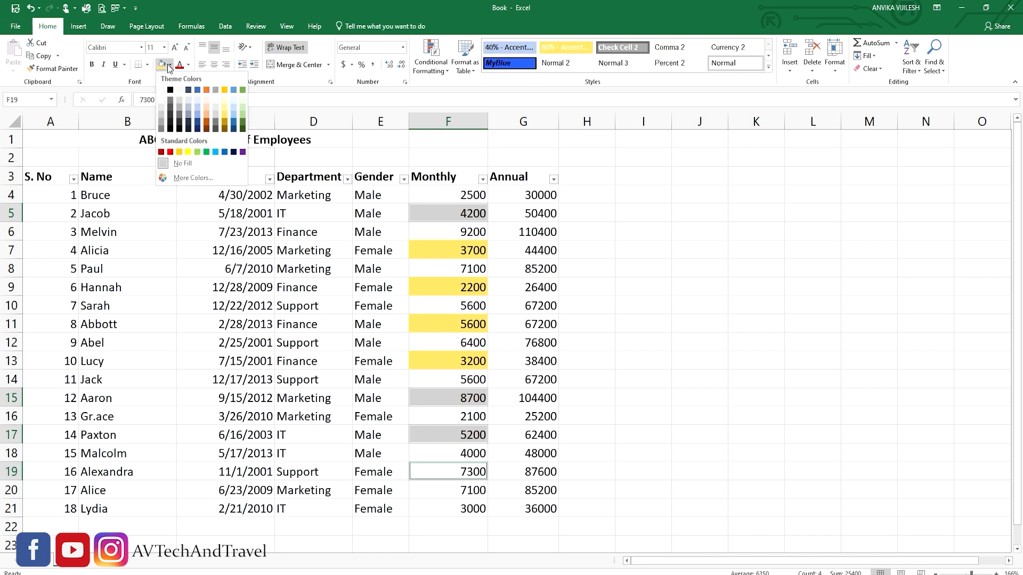
{"action": "left_click", "coordinate": [195, 110]}
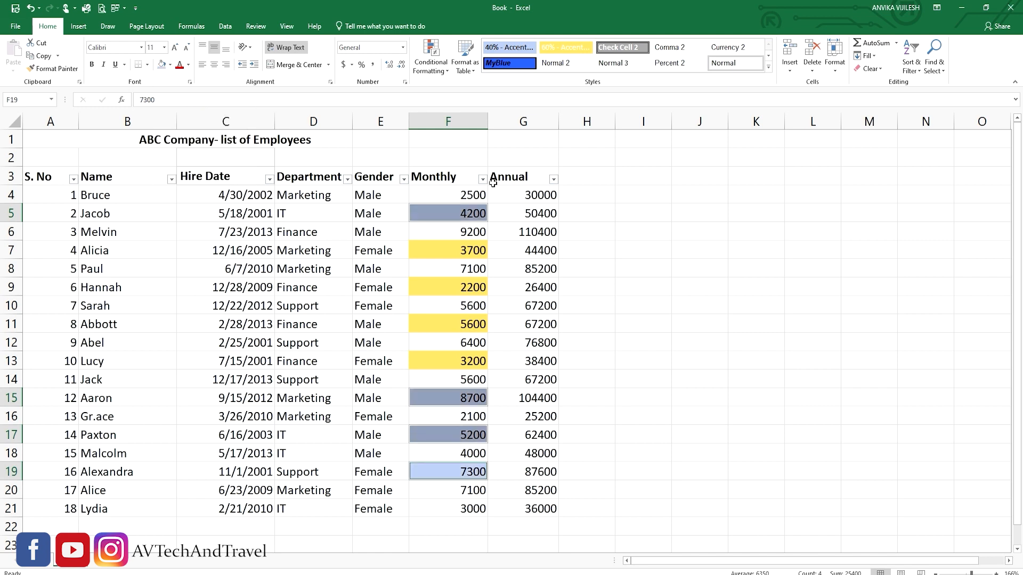
{"action": "left_click", "coordinate": [672, 305]}
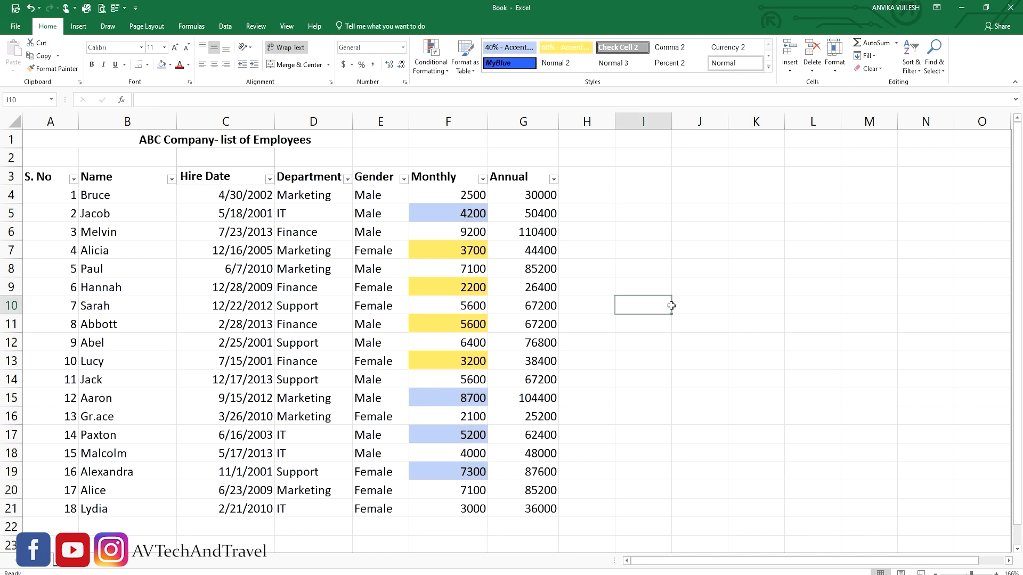
- Filter the Monthly Salary column by the light blue cell color
{"action": "left_click", "coordinate": [456, 288]}
{"action": "right_click", "coordinate": [456, 286]}
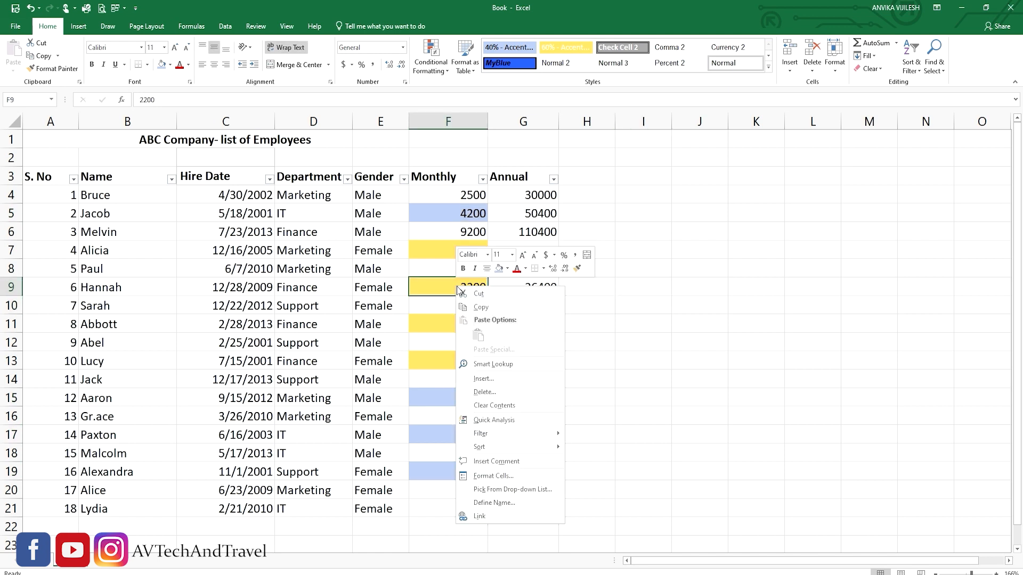
{"action": "left_click", "coordinate": [486, 173]}
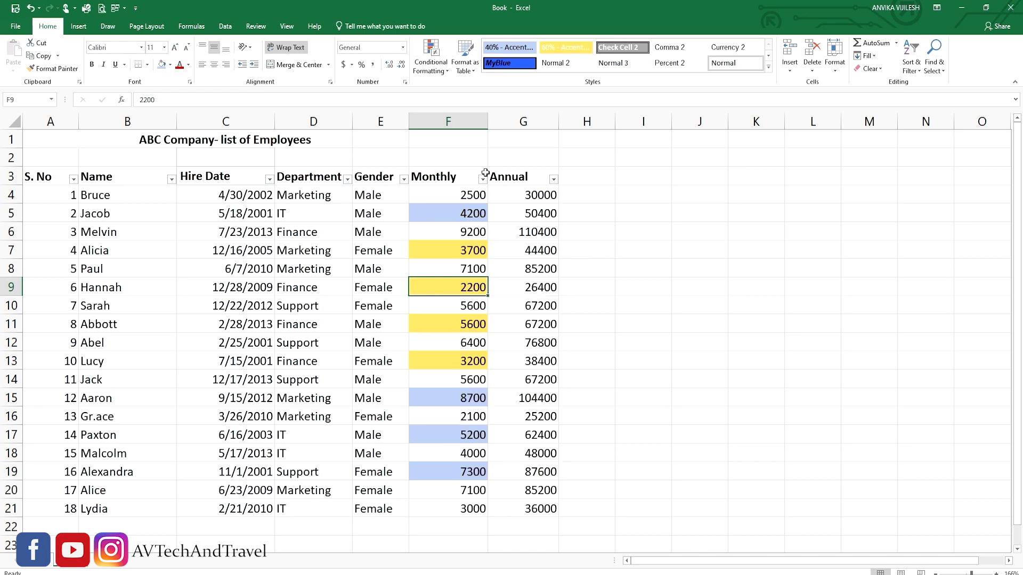
{"action": "left_click", "coordinate": [482, 178]}
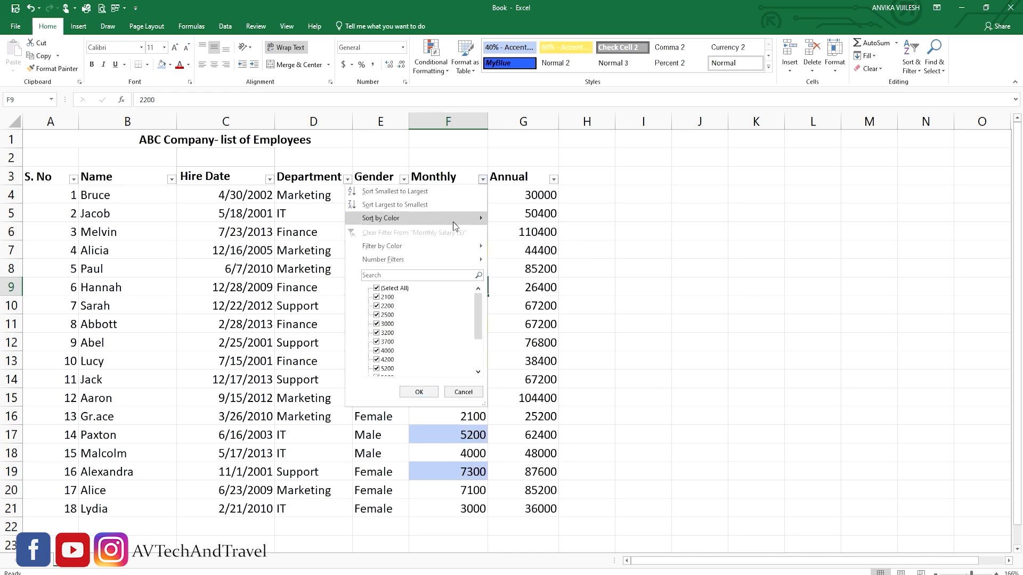
{"action": "mouse_move", "coordinate": [449, 251]}
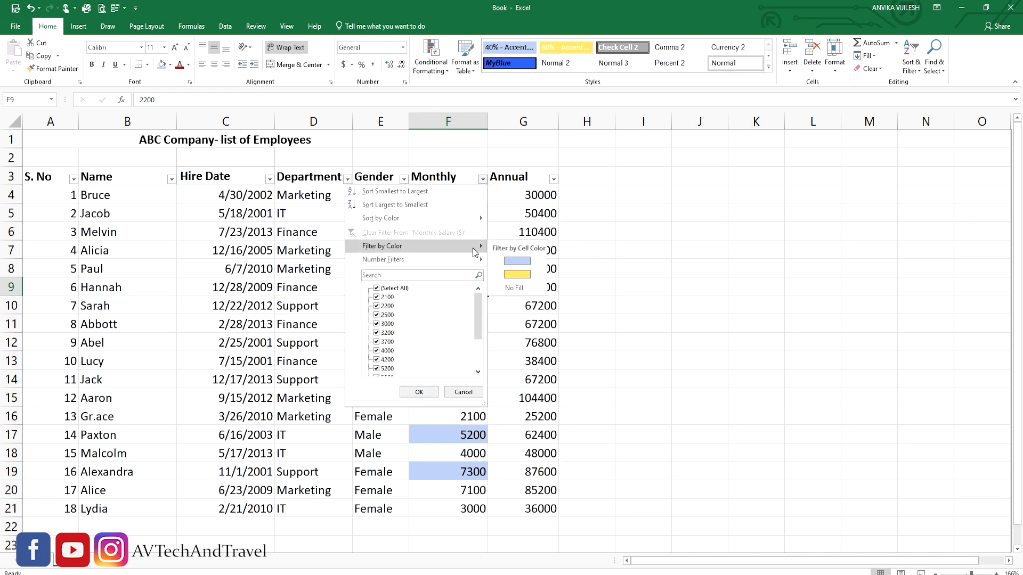
{"action": "left_click", "coordinate": [512, 260]}
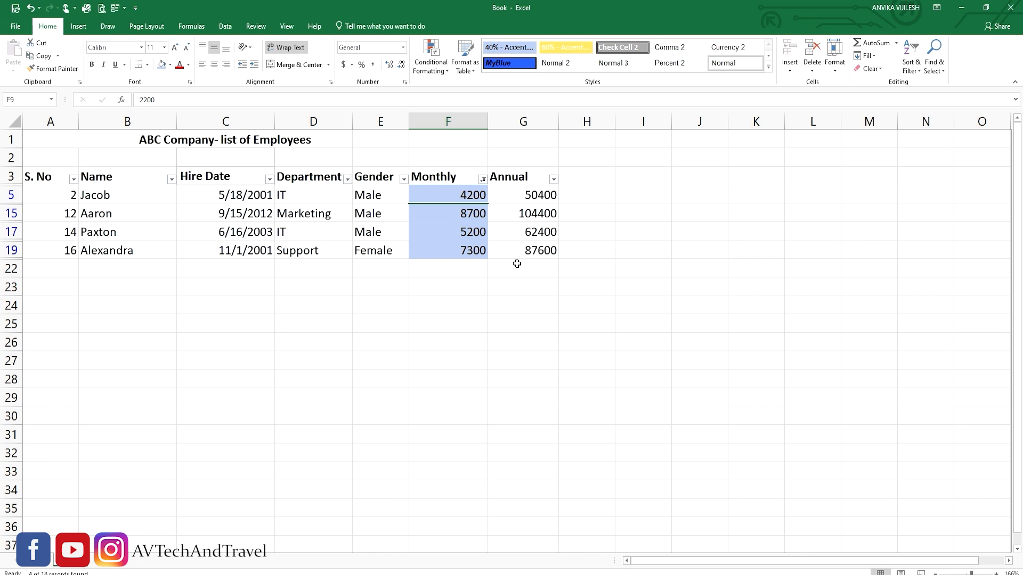
- Switch the Monthly Salary color filter to the yellow cell color
{"action": "left_click", "coordinate": [483, 179]}
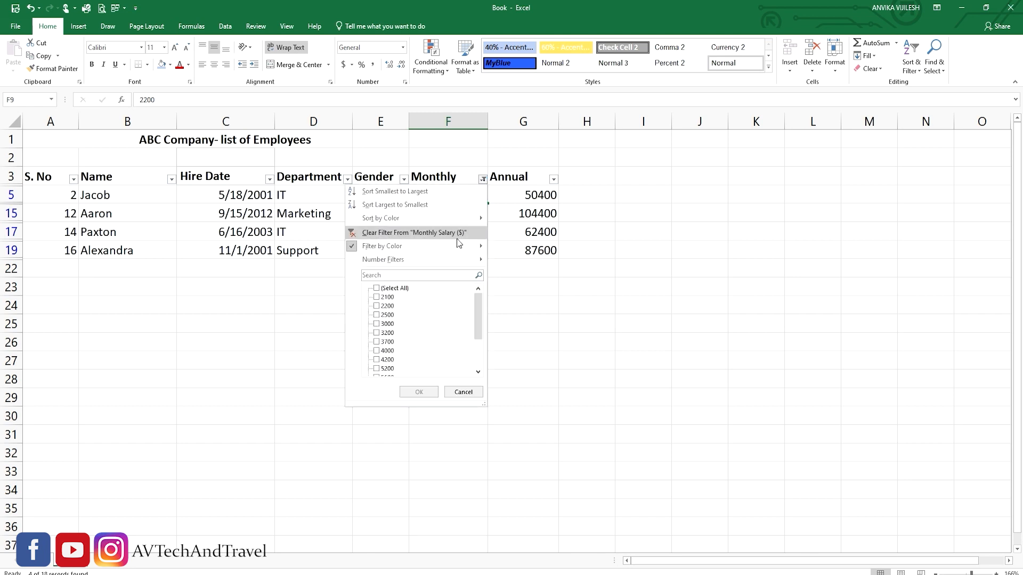
{"action": "mouse_move", "coordinate": [465, 245]}
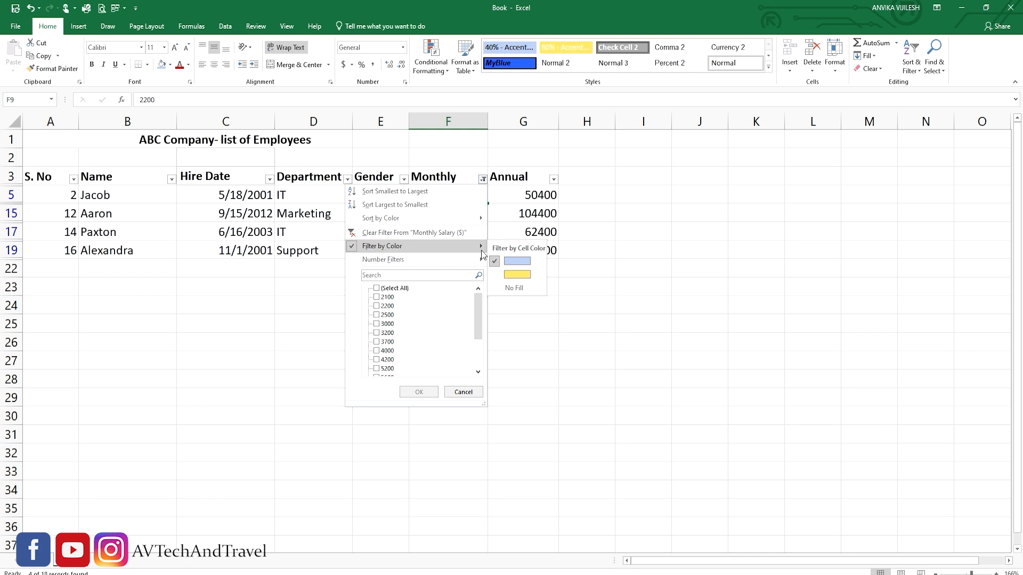
{"action": "left_click", "coordinate": [515, 274]}
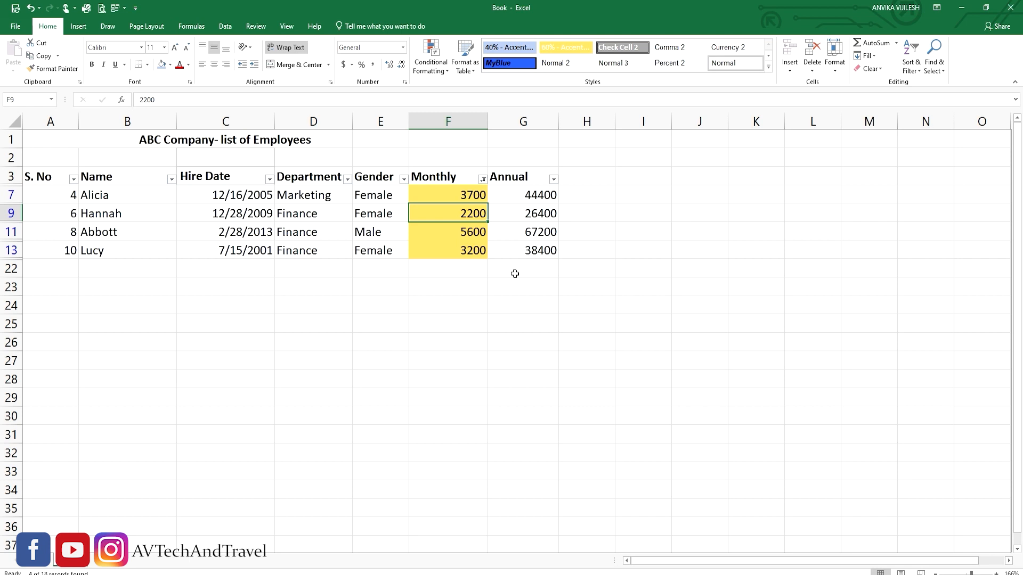
{"action": "left_click", "coordinate": [557, 365]}
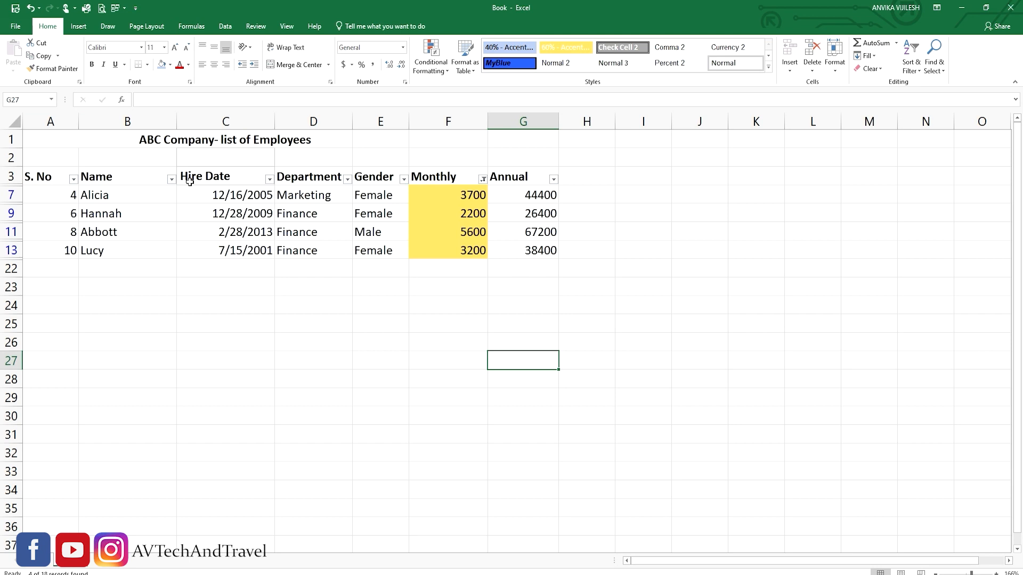
{"action": "left_click_drag", "start_coordinate": [189, 182], "coordinate": [32, 139]}
{"action": "left_click", "coordinate": [231, 336]}
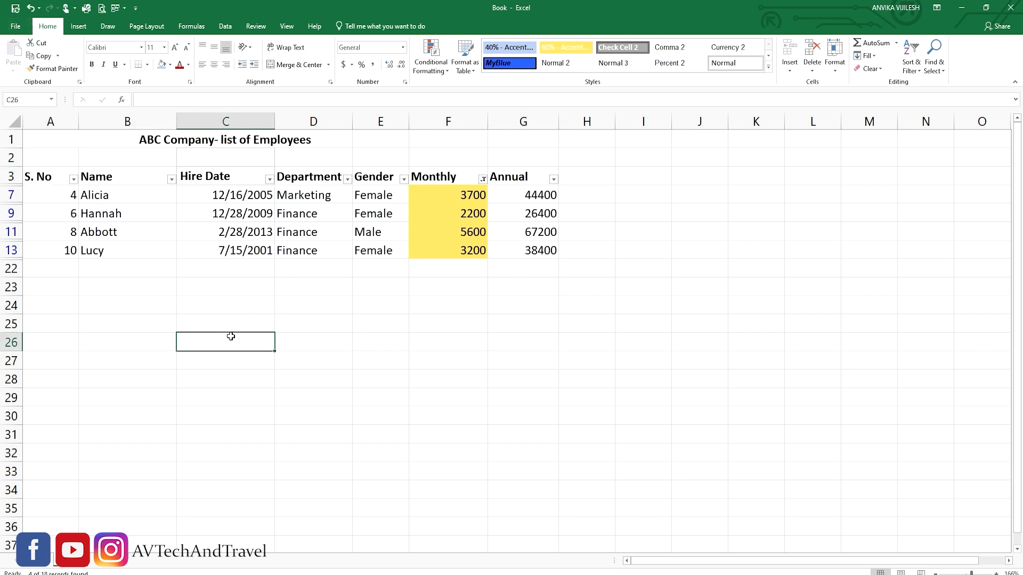
- Copy the yellow-filtered employee list with its header row and paste it at cell A1 of the blank sheet
{"action": "left_click", "coordinate": [121, 210]}
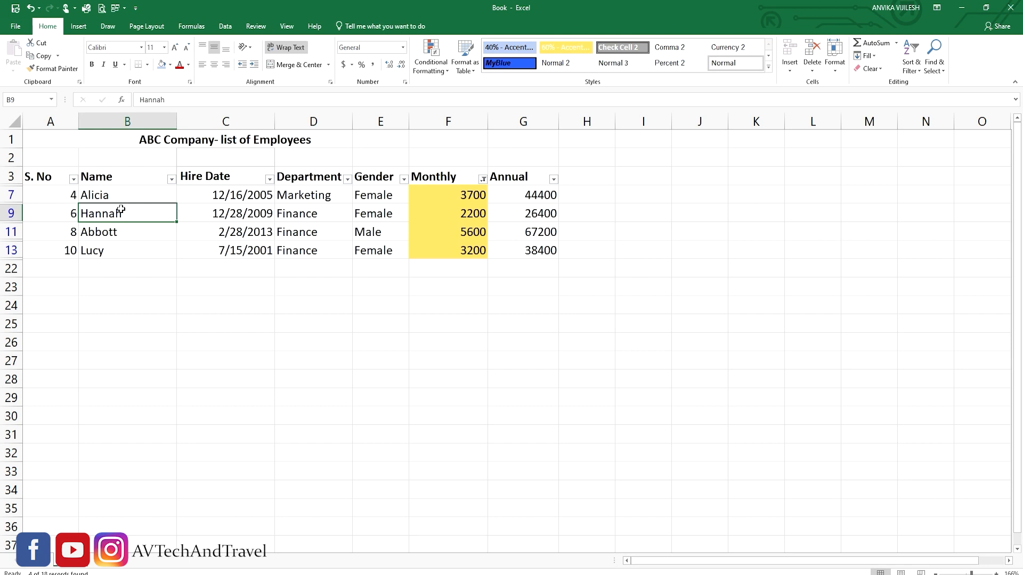
{"action": "key", "text": "ctrl+a"}
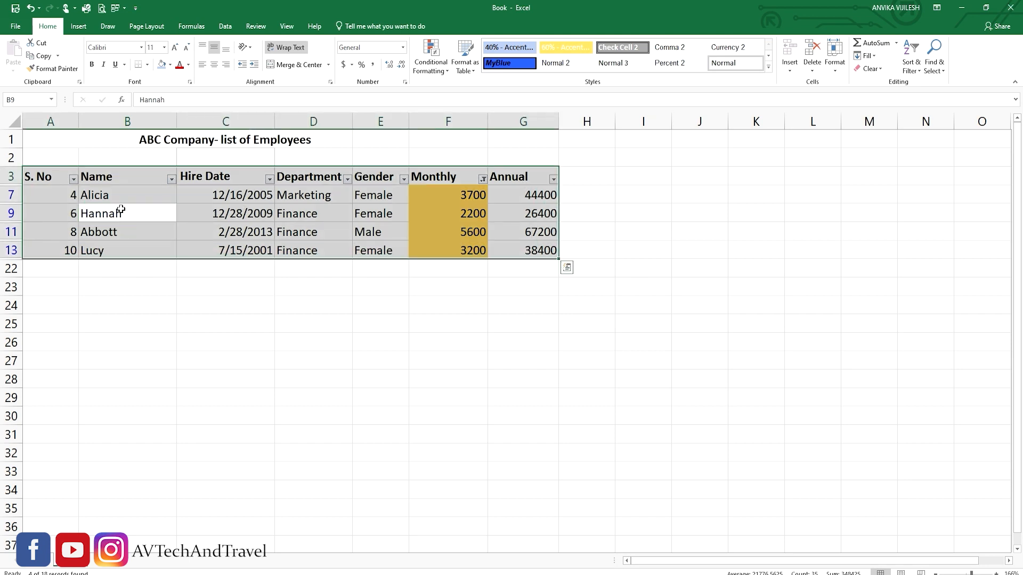
{"action": "key", "text": "ctrl+c"}
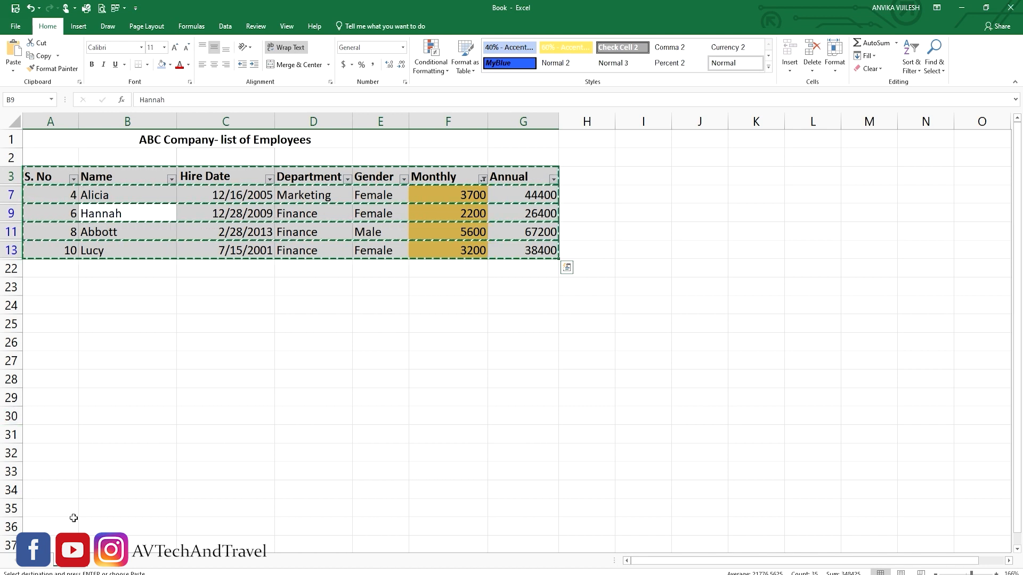
{"action": "left_click", "coordinate": [109, 564]}
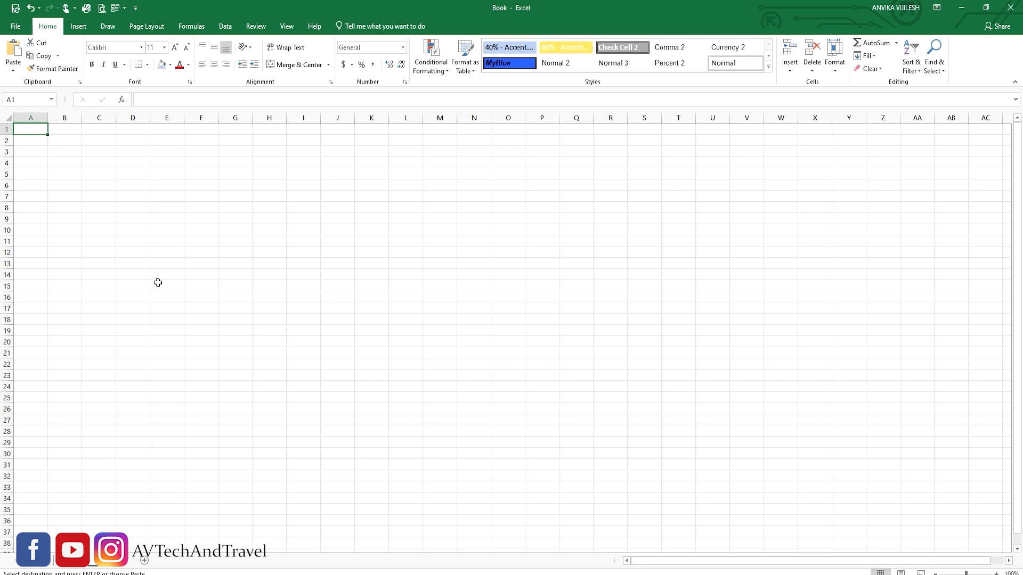
{"action": "key", "text": "ctrl+v"}
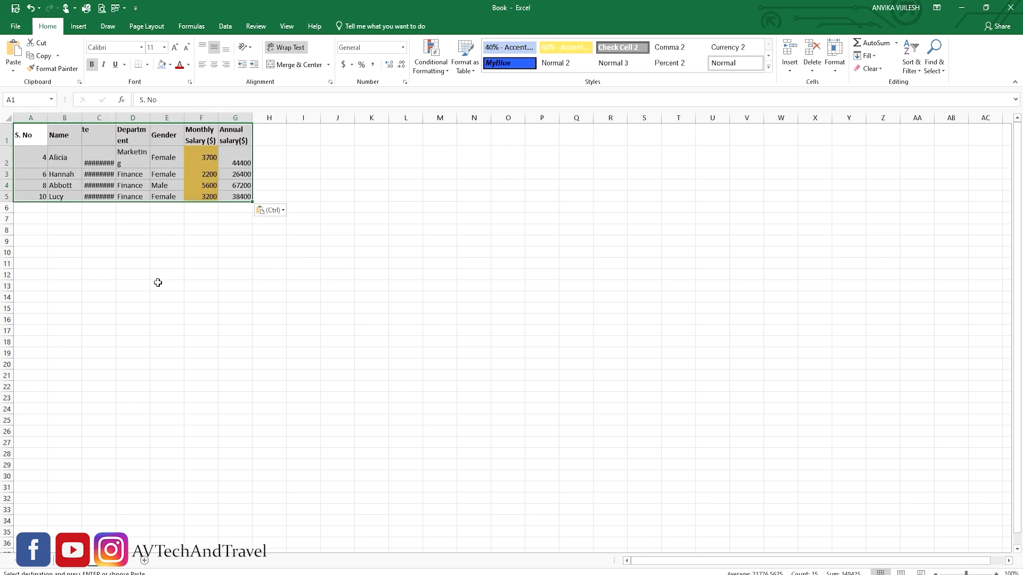
{"action": "left_click", "coordinate": [244, 281]}
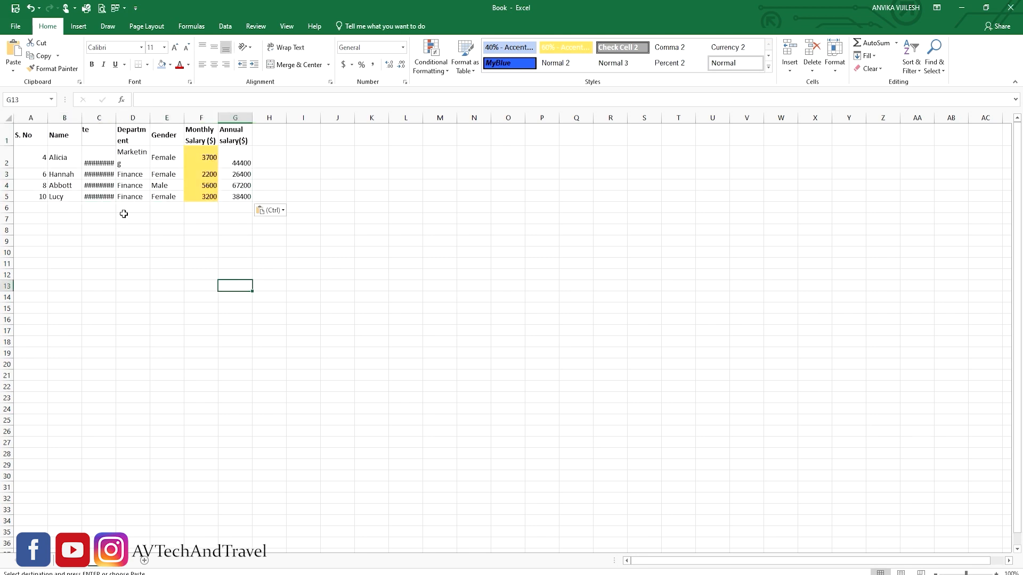
- Re-enter the existing hire date in cell C3 of the pasted list so column C widens to fit full dates
{"action": "double_click", "coordinate": [98, 173]}
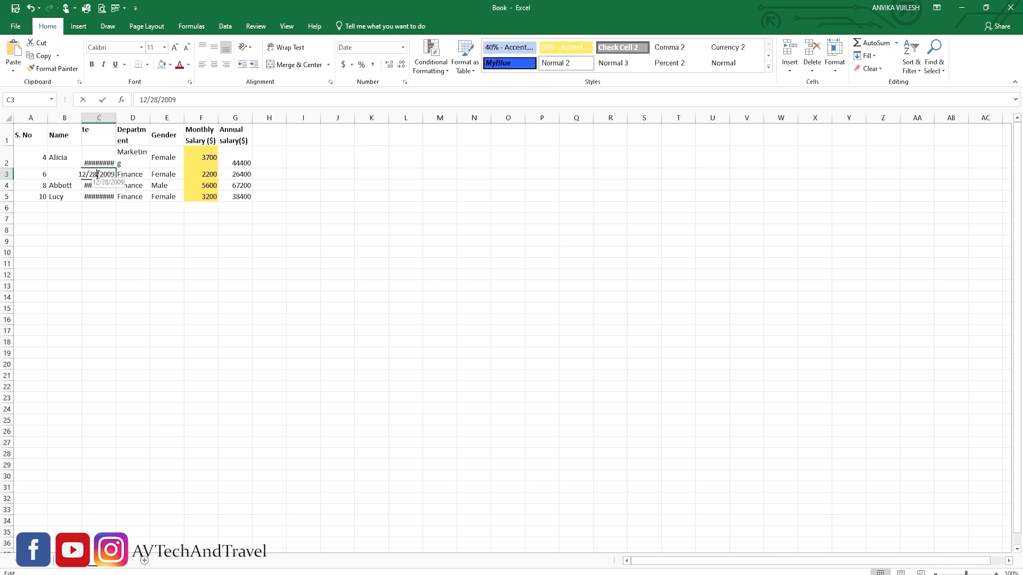
{"action": "left_click", "coordinate": [97, 159]}
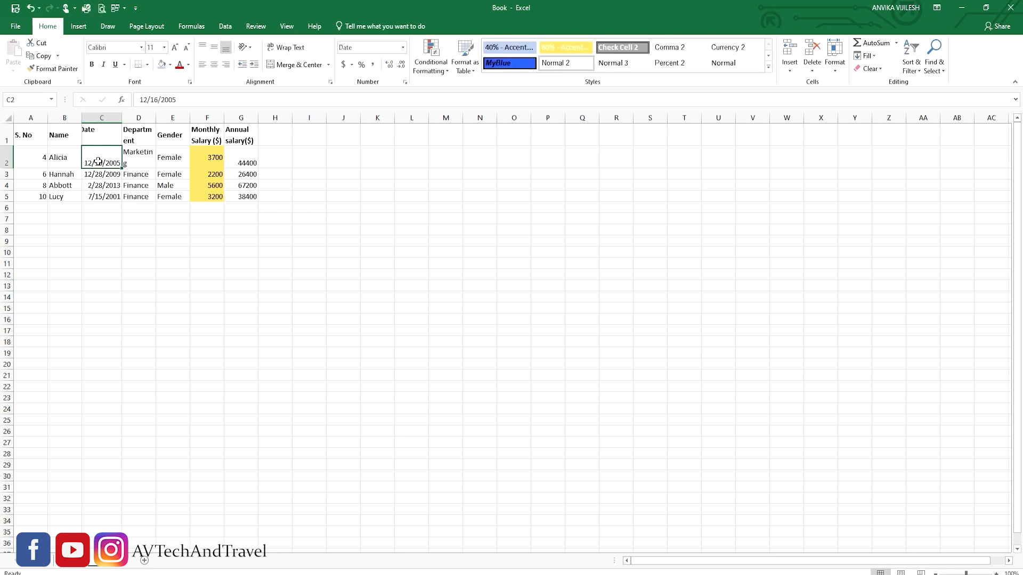
{"action": "left_click", "coordinate": [108, 217]}
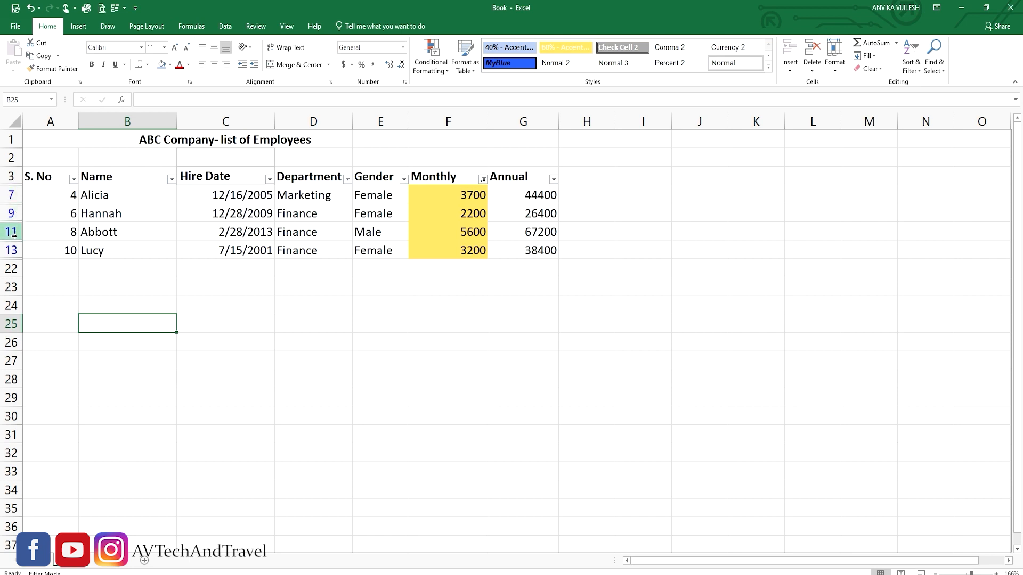
- Turn on filtering for the header row of the full, uncolored employee list
{"action": "left_click", "coordinate": [103, 561]}
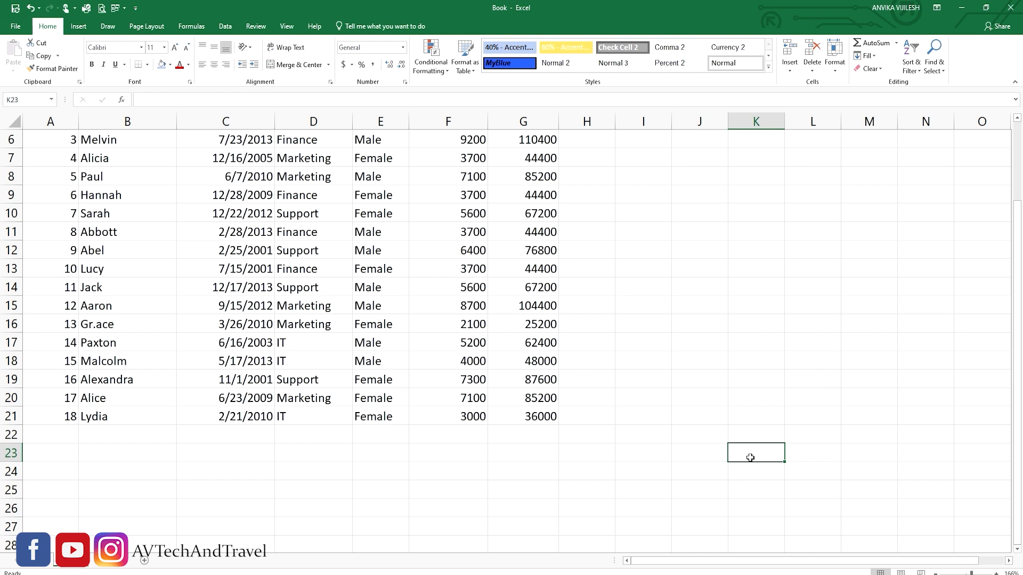
{"action": "scroll", "coordinate": [586, 320], "scroll_direction": "up", "scroll_amount": 2}
{"action": "left_click", "coordinate": [424, 232]}
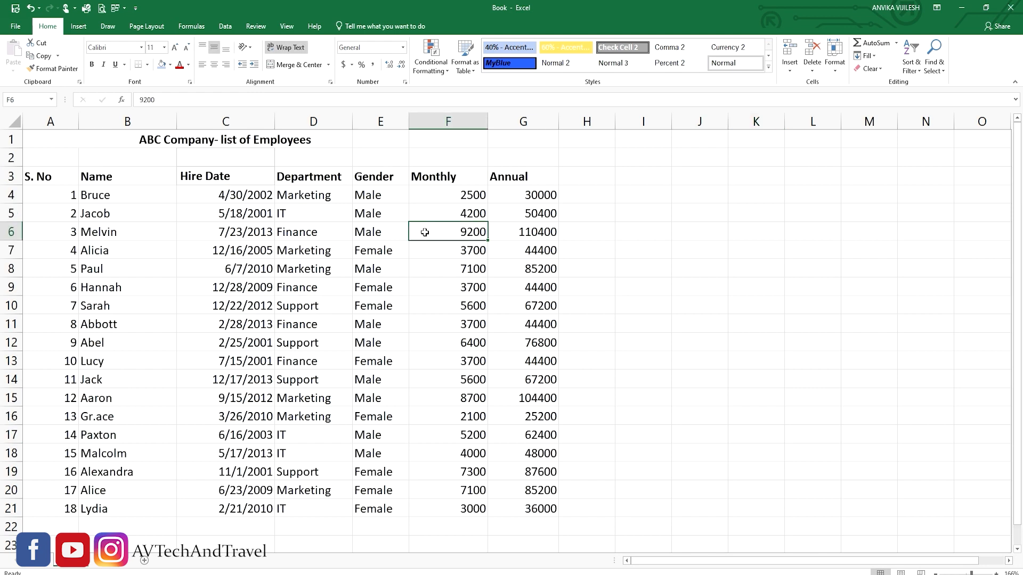
{"action": "key", "text": "ctrl+shift+l"}
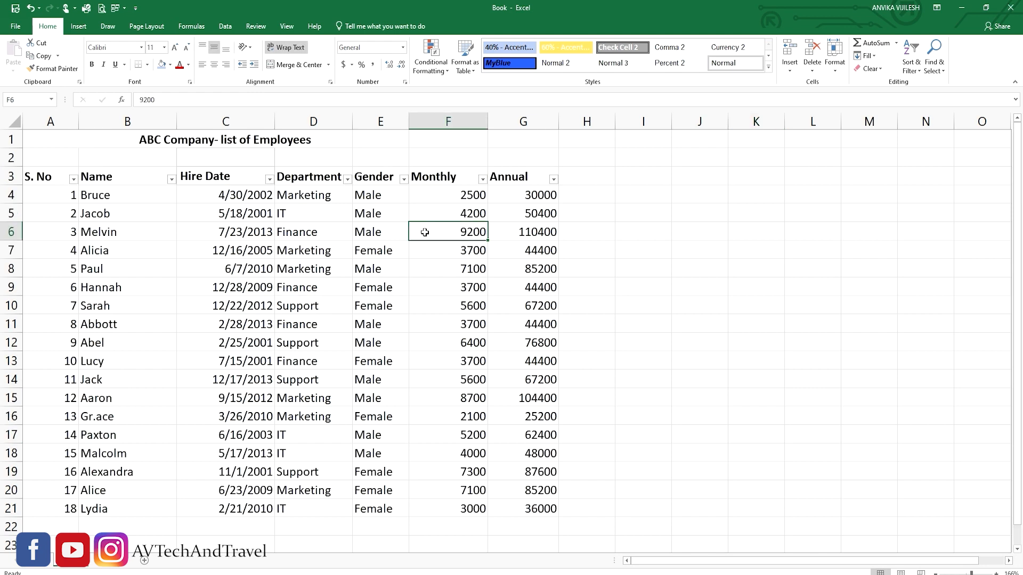